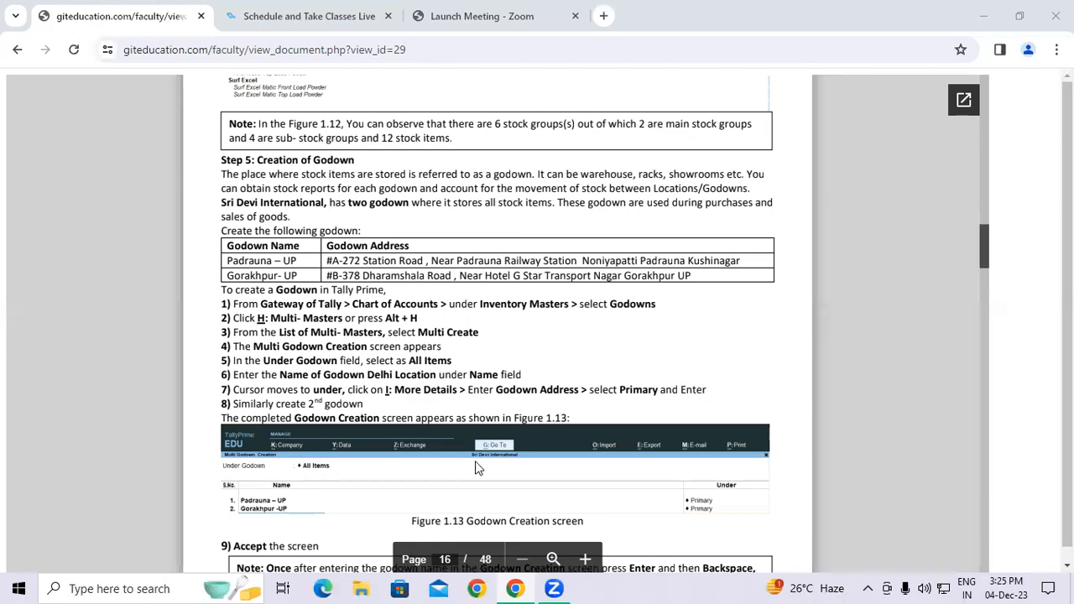
# Switch from the browser to TallyPrime by launching it from the desktop and continue in Educational Mode.
pyautogui.click(983, 16)
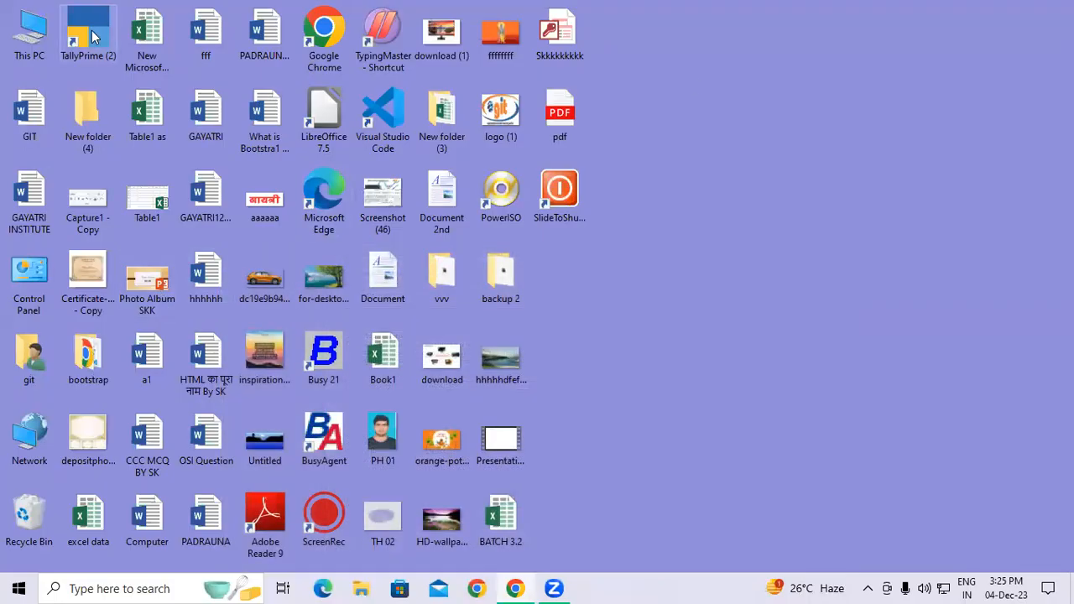
pyautogui.doubleClick(88, 33)
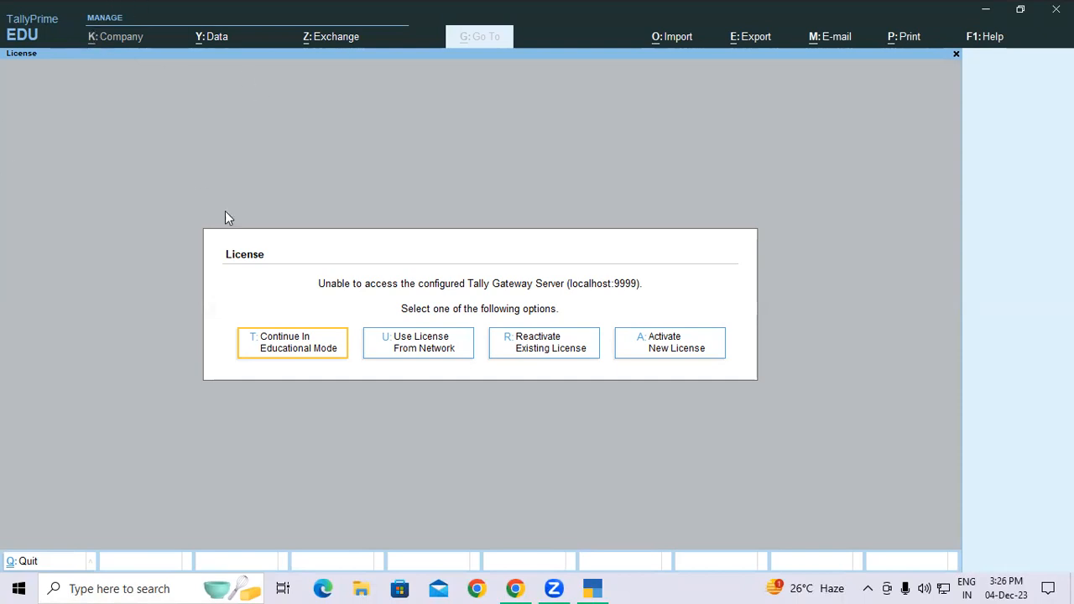
pyautogui.click(278, 345)
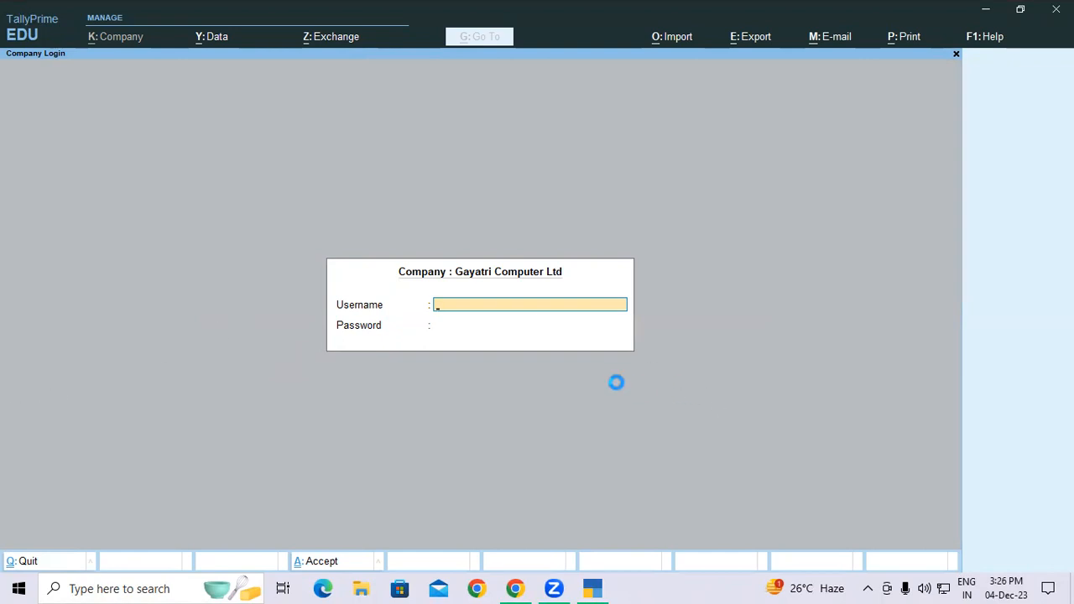
# Skip the Gayatri Computer Ltd login and load the company SRI DEVI INTERNATIONAL SR from the D:\ drive.
pyautogui.press('Escape')
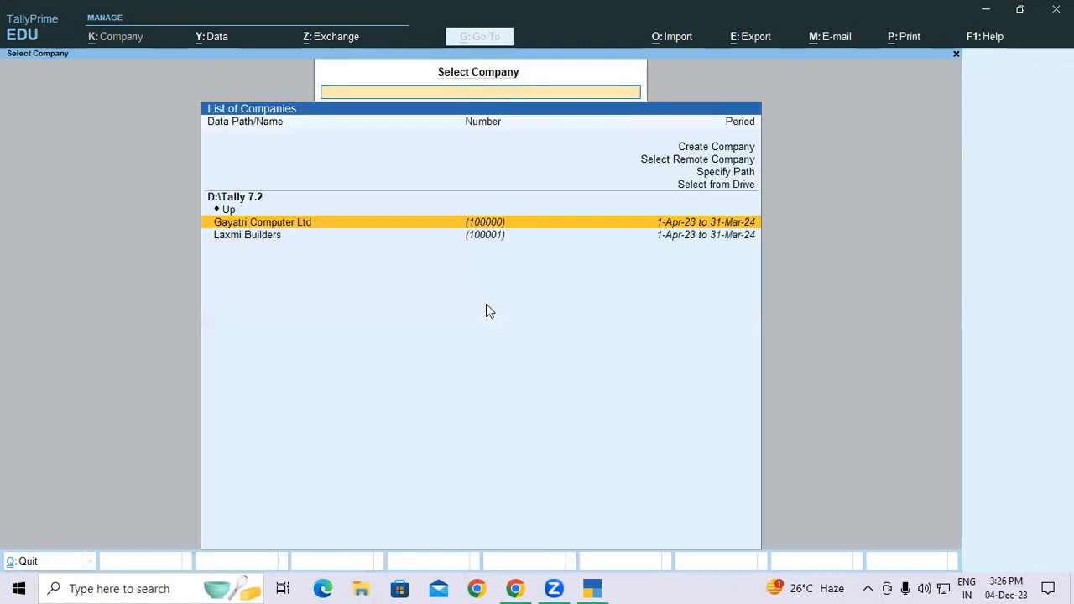
pyautogui.click(746, 186)
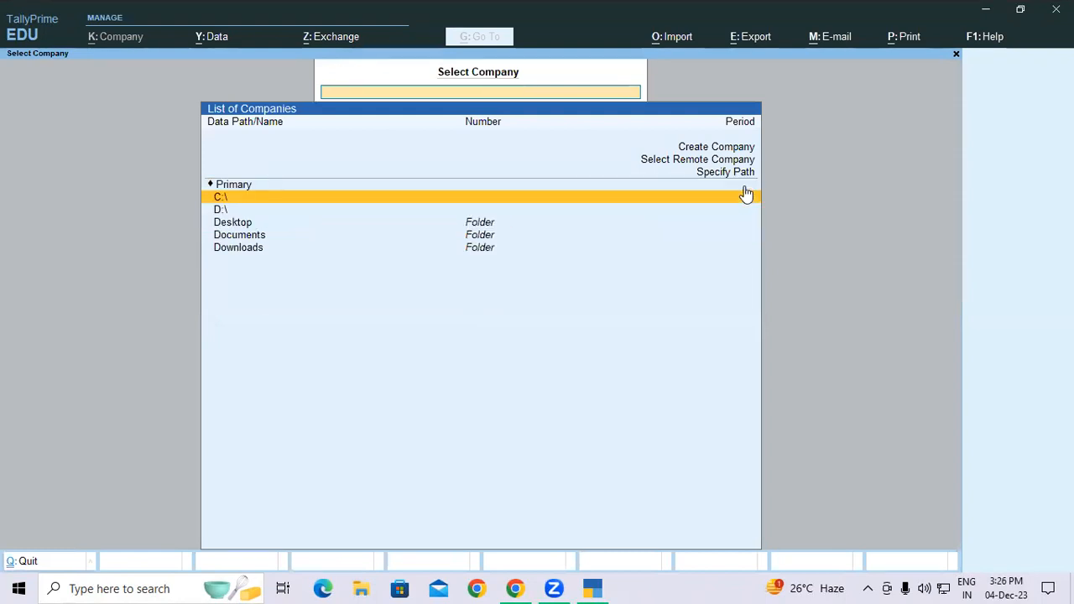
pyautogui.press('Down')
pyautogui.press('Return')
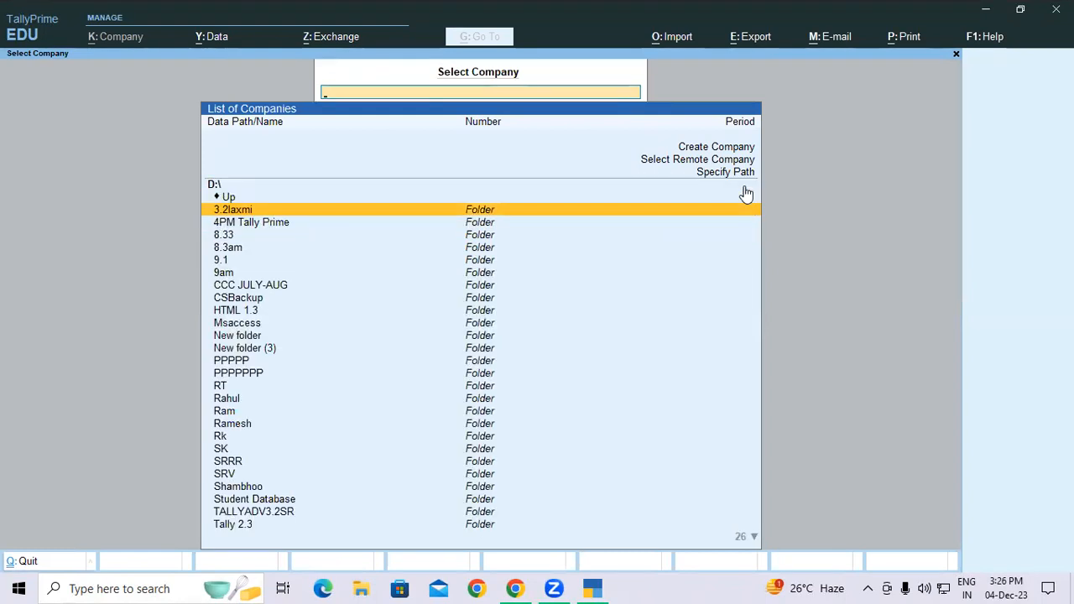
pyautogui.scroll(-20, 747, 193)
pyautogui.scroll(1, 746, 194)
pyautogui.scroll(1, 747, 194)
pyautogui.press('Return')
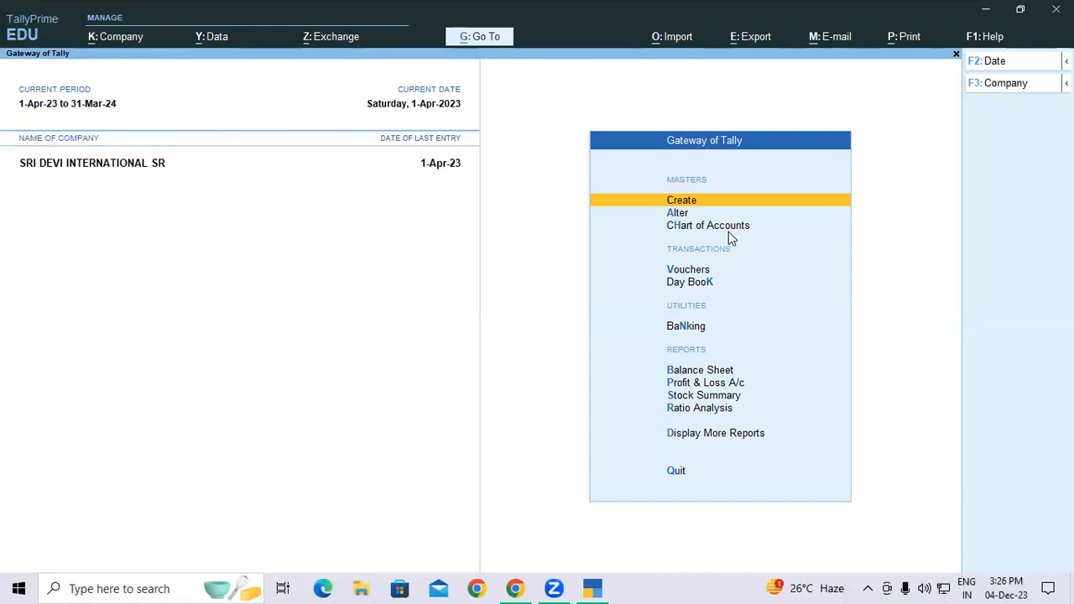
pyautogui.press('Return')
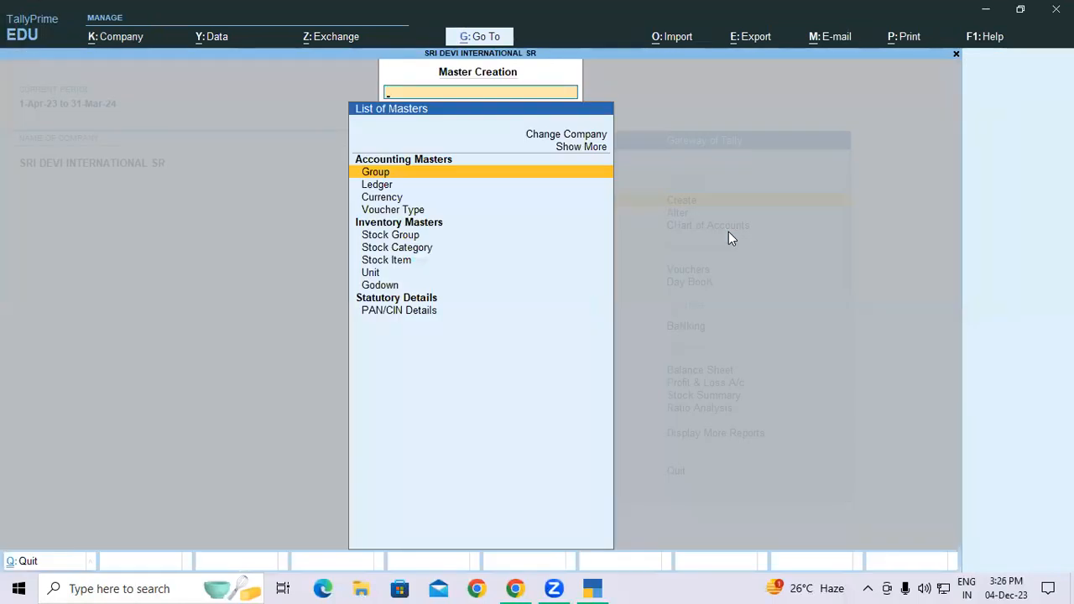
pyautogui.press('Down')
pyautogui.press('Down')
pyautogui.press('Down')
pyautogui.press('Down')
pyautogui.press('Down')
pyautogui.press('Down')
pyautogui.press('Down')
pyautogui.press('Down')
pyautogui.press('Down')
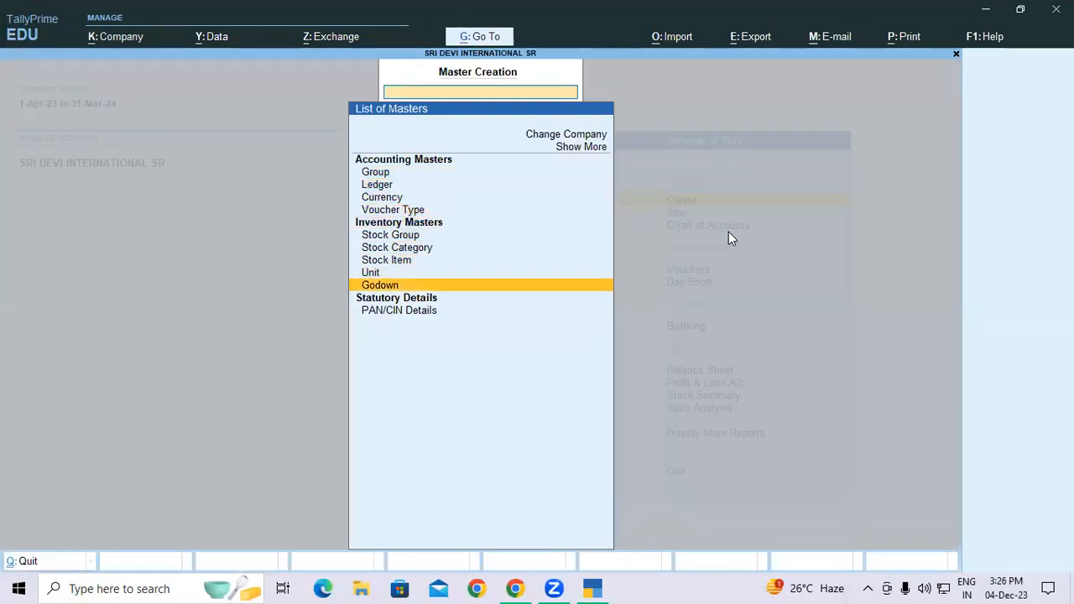
pyautogui.press('Return')
pyautogui.press('Return')
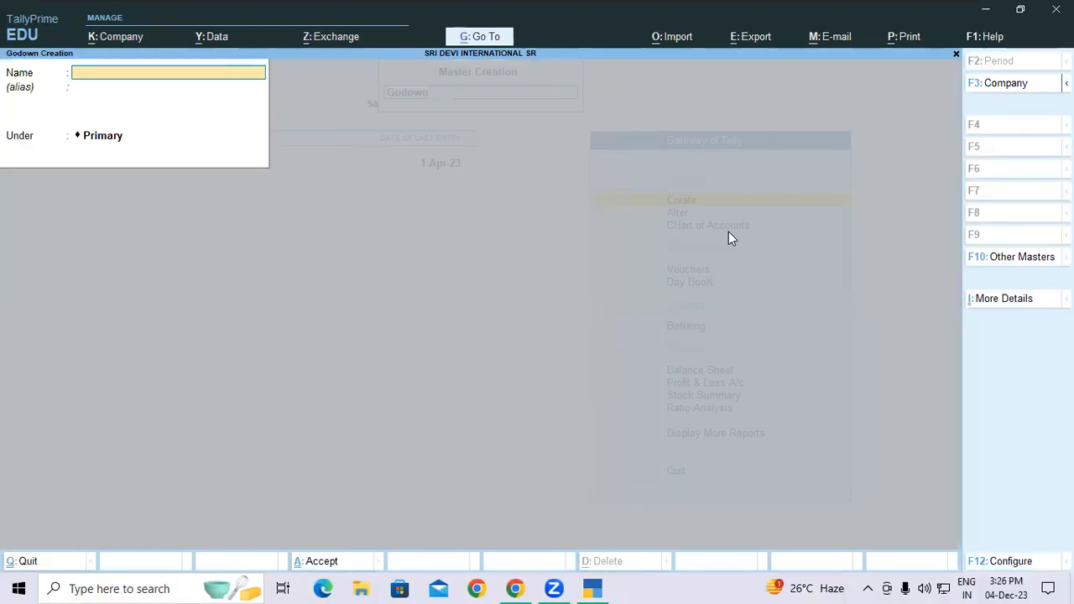
pyautogui.write('Pdr')
pyautogui.press('Return')
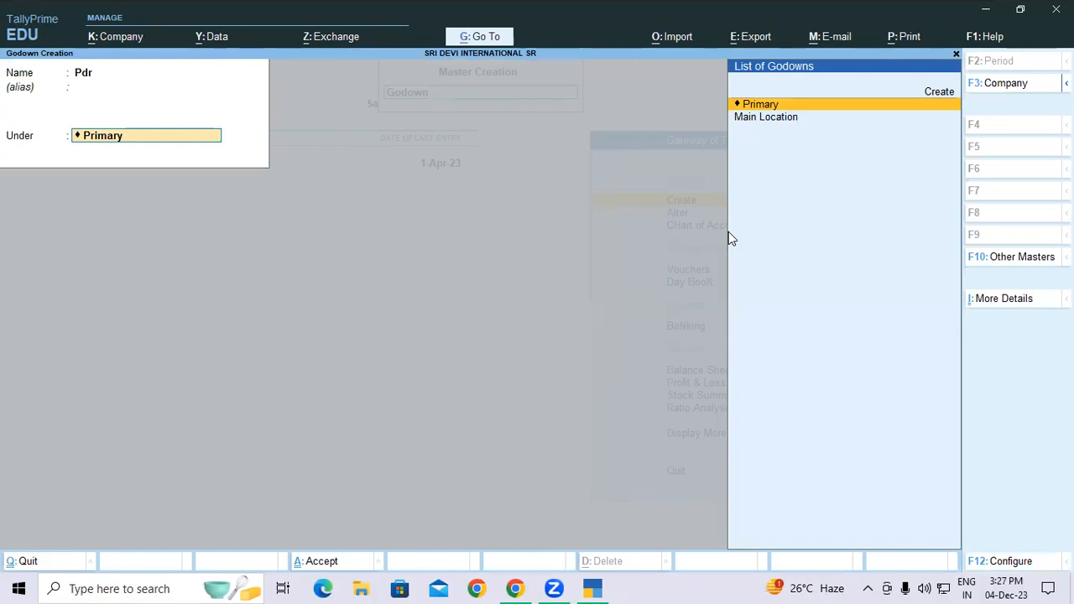
pyautogui.press('ctrl')
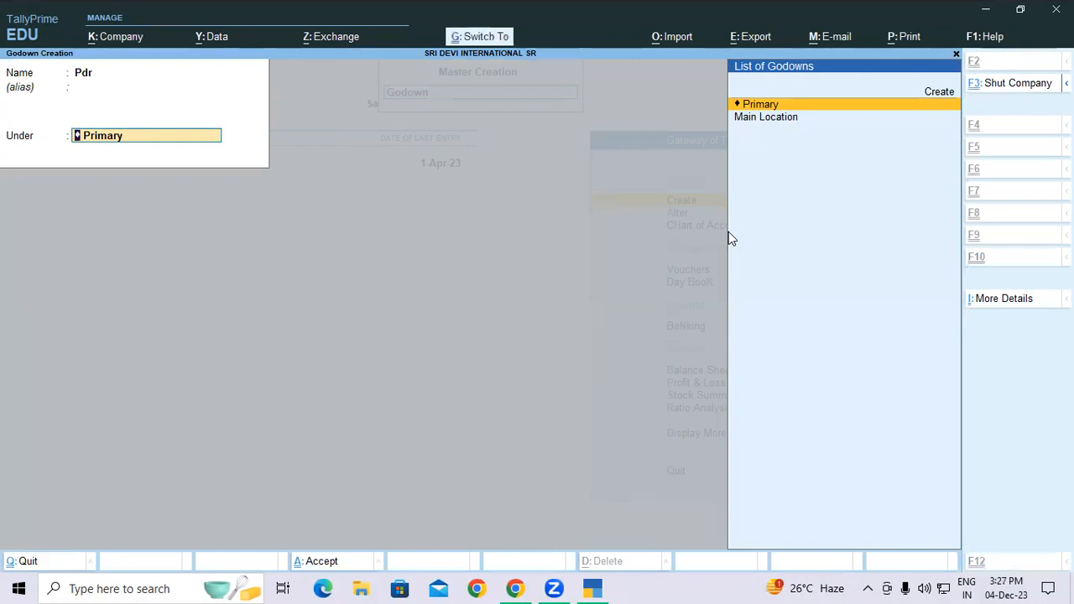
pyautogui.hotkey('ctrl', 'i')
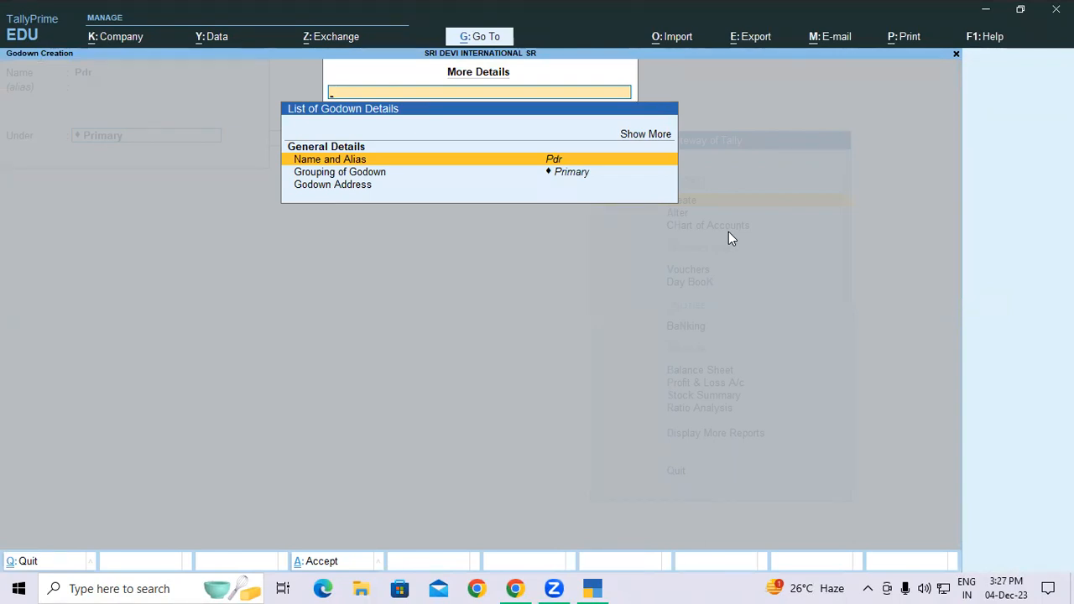
pyautogui.press('Down')
pyautogui.press('Down')
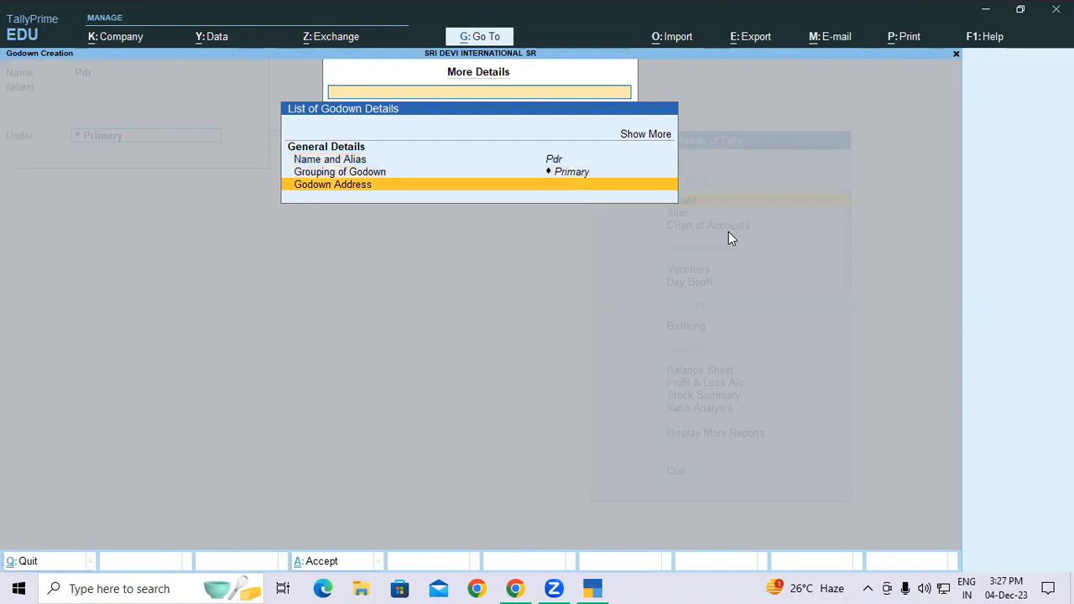
pyautogui.press('Return')
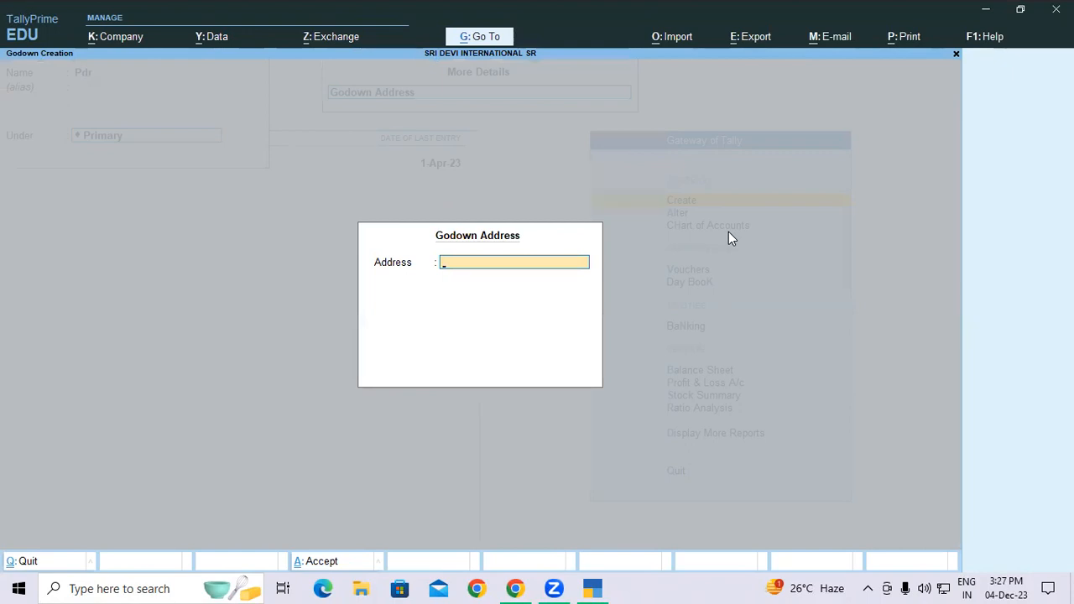
pyautogui.press('Escape')
pyautogui.press('y')
pyautogui.press('Escape')
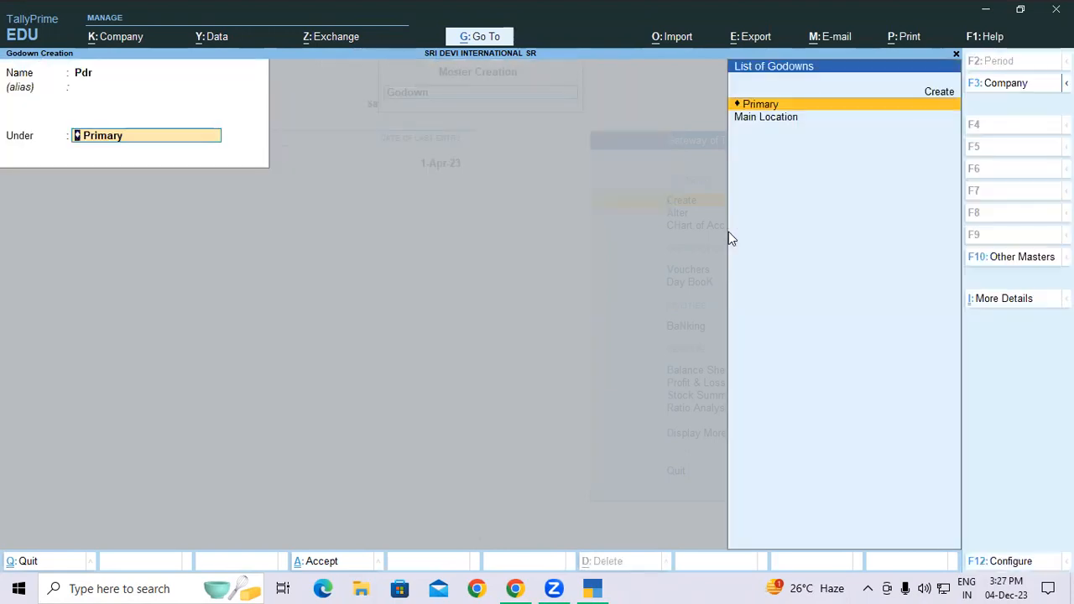
pyautogui.press('Escape')
pyautogui.press('y')
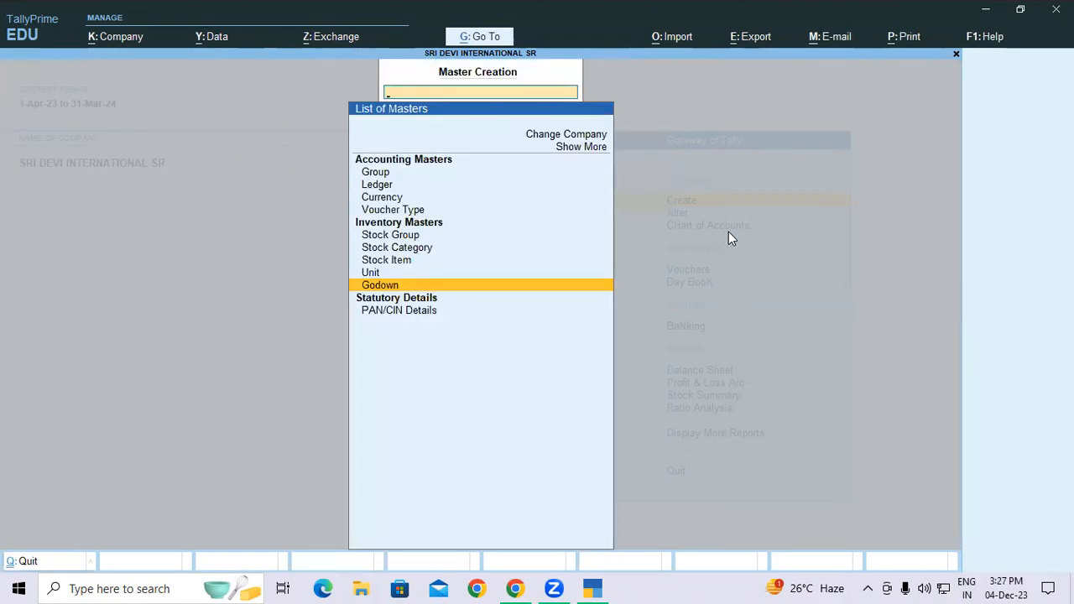
pyautogui.press('Escape')
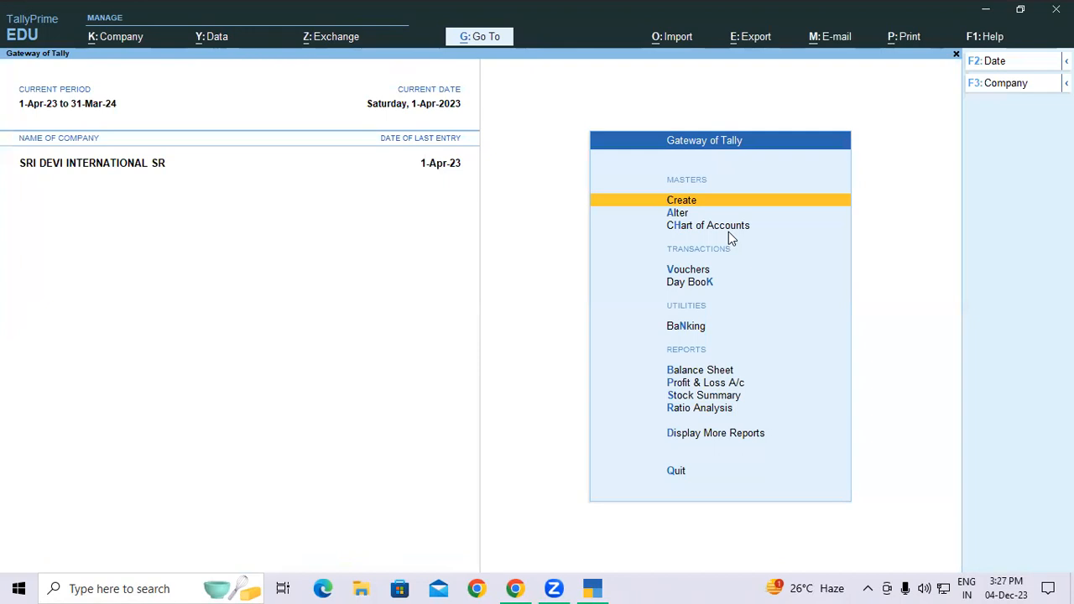
# Open the list of godowns in the Chart of Accounts.
pyautogui.press('Down')
pyautogui.press('Down')
pyautogui.press('Return')
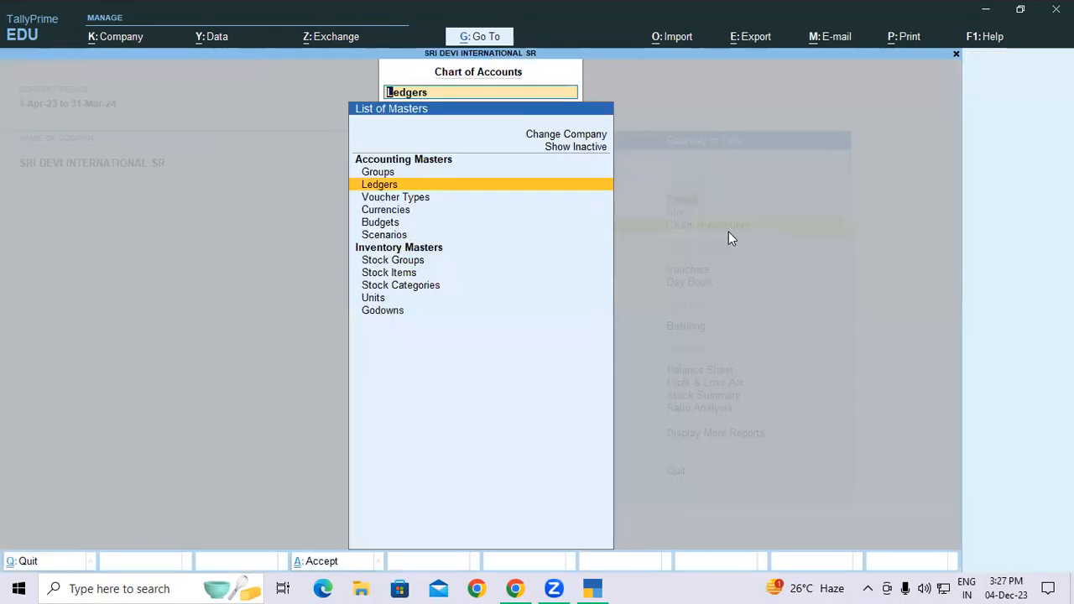
pyautogui.press('Down')
pyautogui.press('Down')
pyautogui.press('Down')
pyautogui.press('Down')
pyautogui.press('Down')
pyautogui.press('Down')
pyautogui.press('Down')
pyautogui.press('Down')
pyautogui.press('Down')
pyautogui.press('Return')
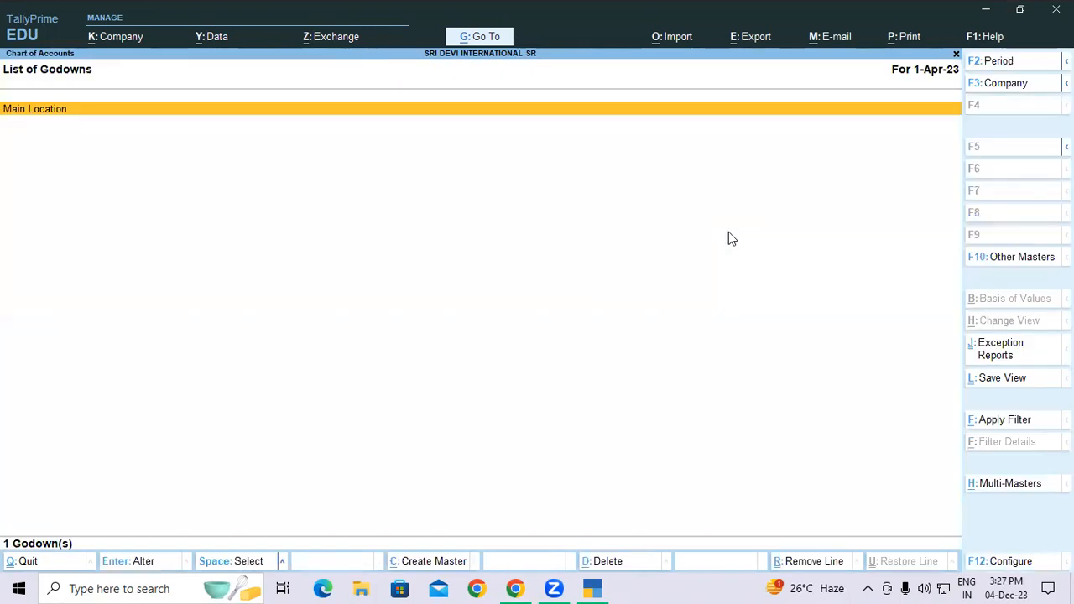
# Start multi-creation of godowns with All Items as the parent godown.
pyautogui.hotkey('ctrl', 'h')
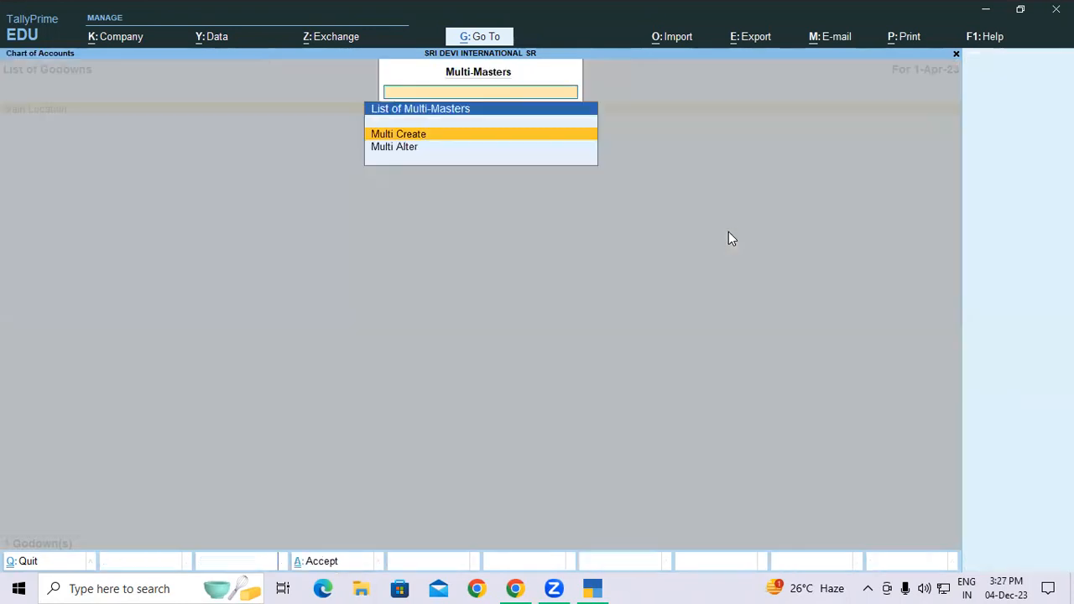
pyautogui.press('Return')
pyautogui.press('Return')
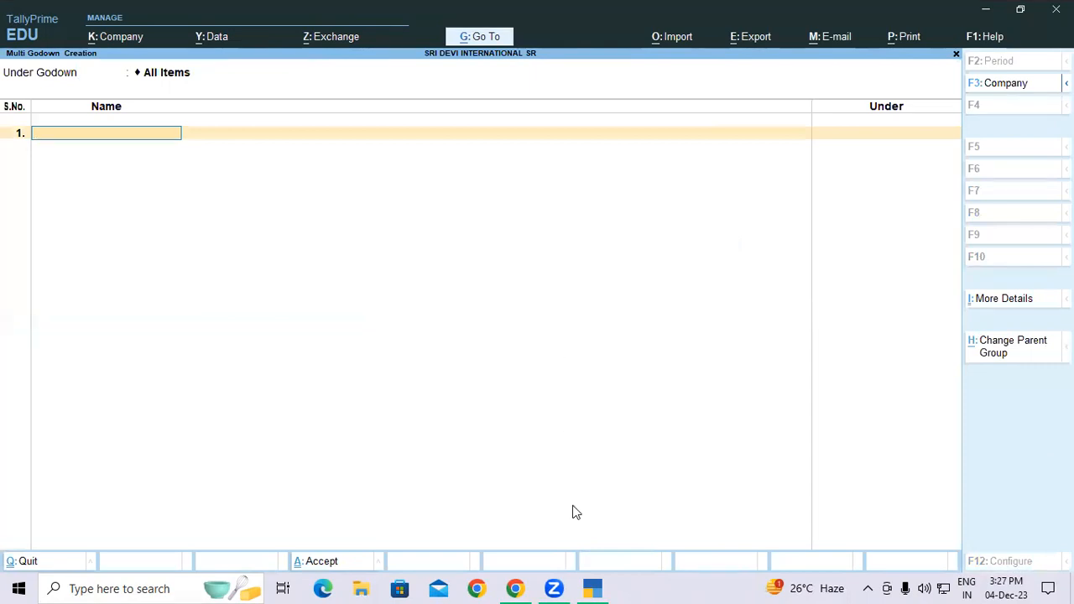
# Check the godown names in the browser document and add the first godown, Padrauna -UP, under Primary.
pyautogui.click(593, 587)
pyautogui.click(593, 587)
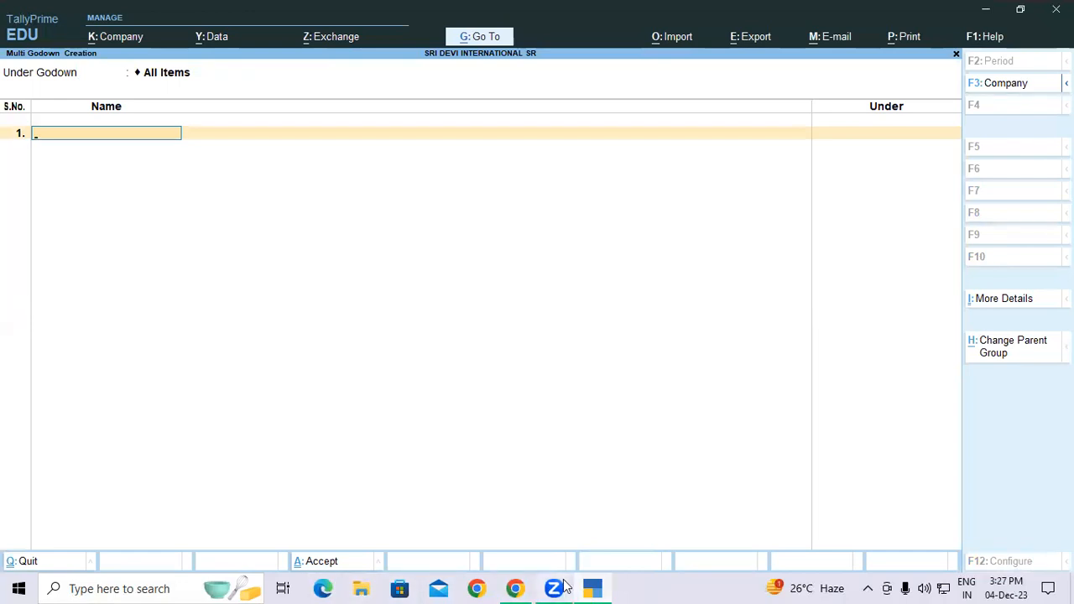
pyautogui.click(517, 587)
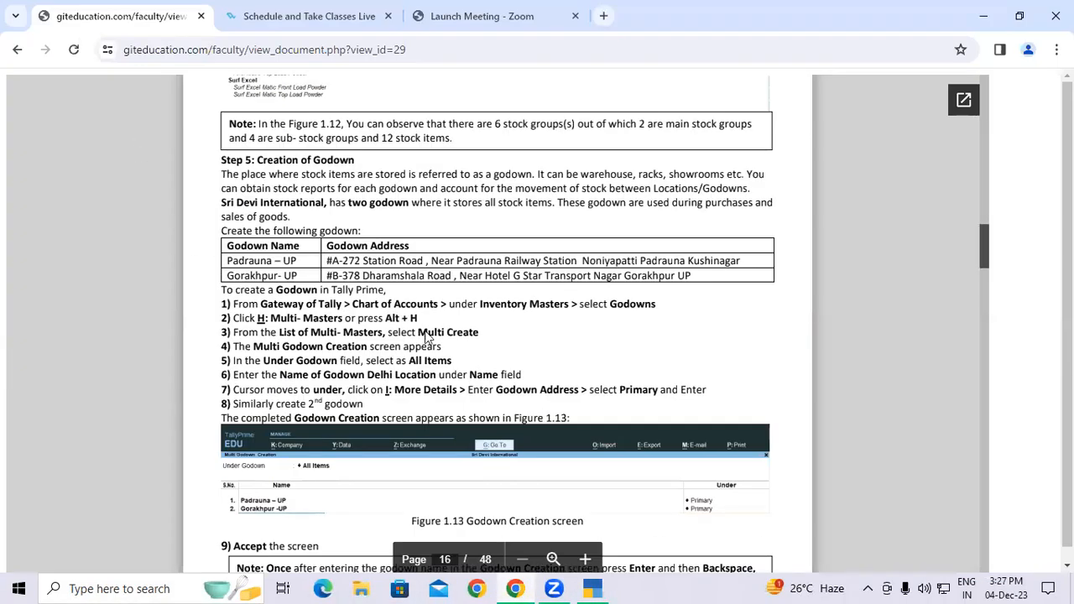
pyautogui.click(596, 587)
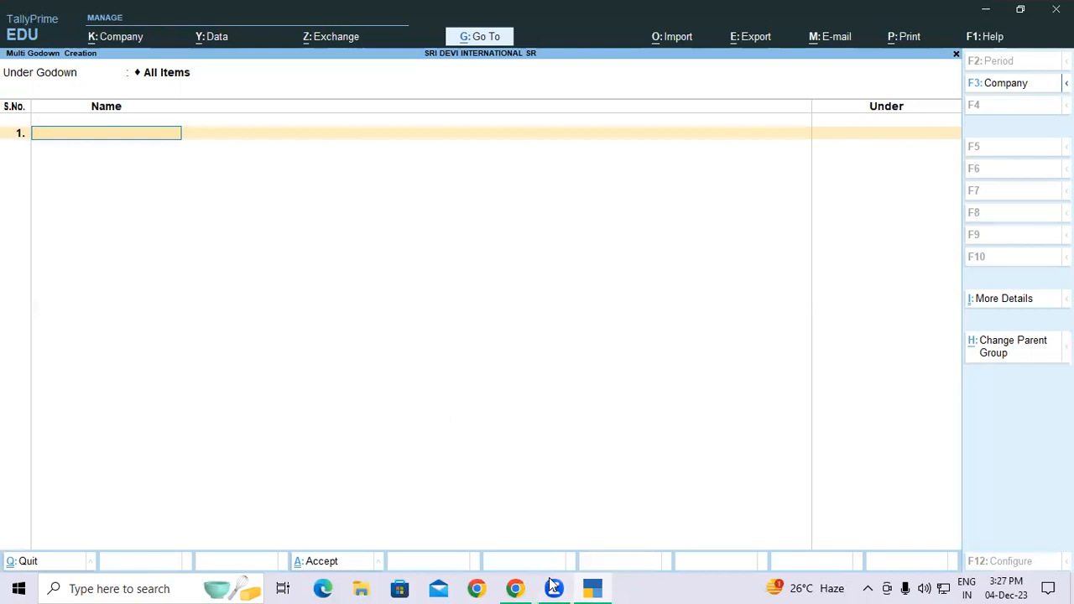
pyautogui.write('Padrau')
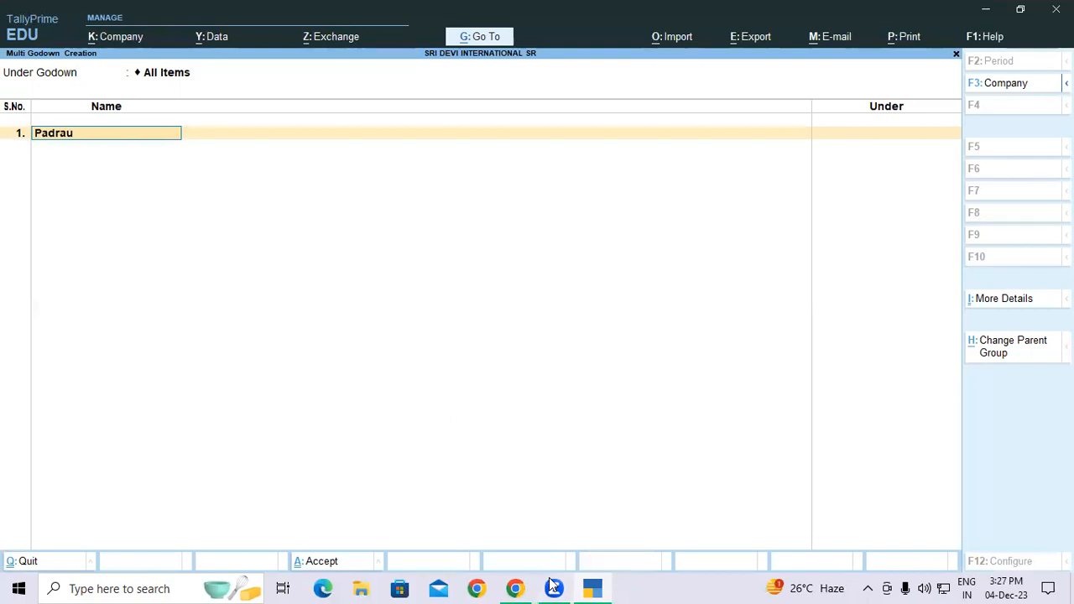
pyautogui.write('na -UP')
pyautogui.press('Return')
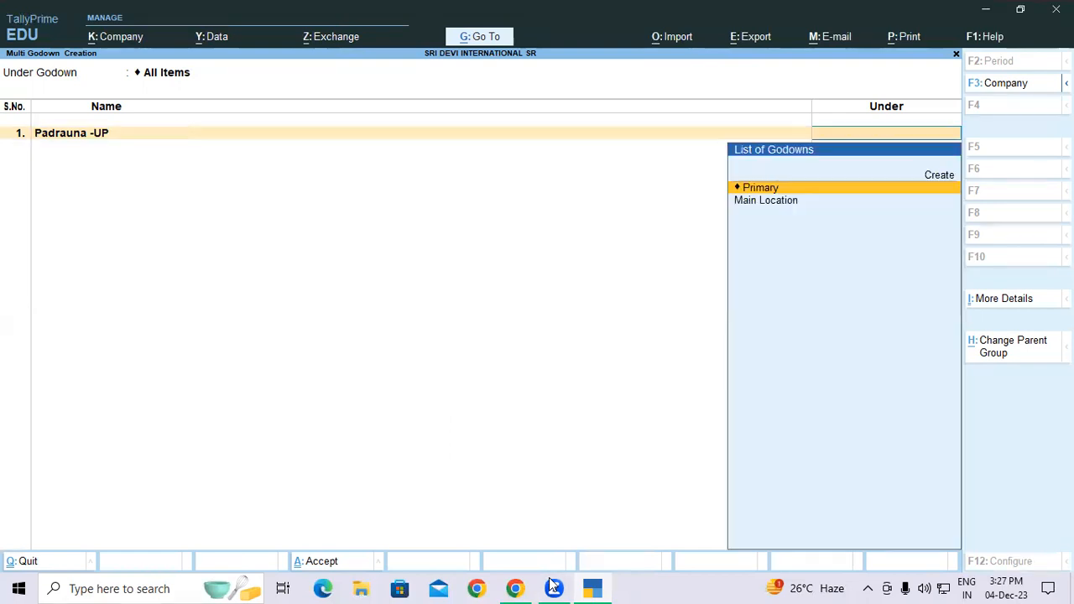
pyautogui.press('Return')
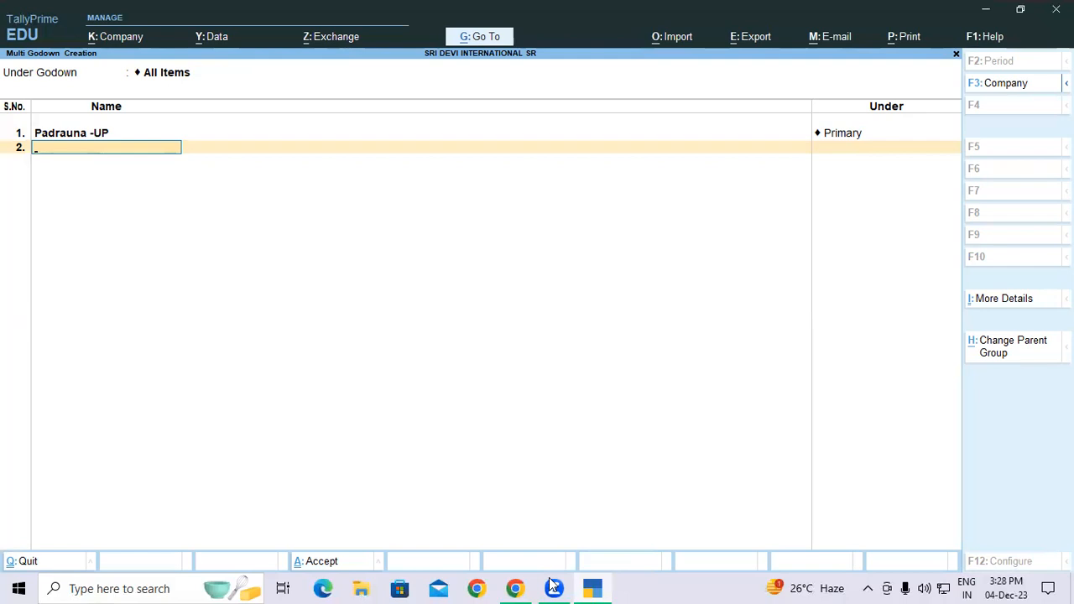
# Return to the parent field of the Padrauna -UP godown and open its Godown Address details.
pyautogui.press('BackSpace')
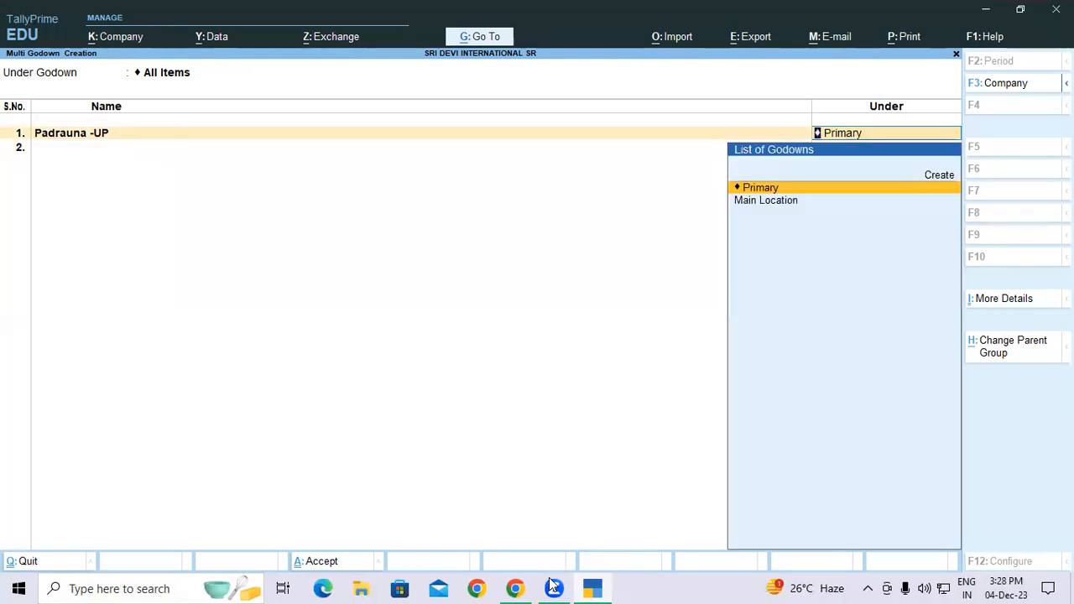
pyautogui.press('ctrl')
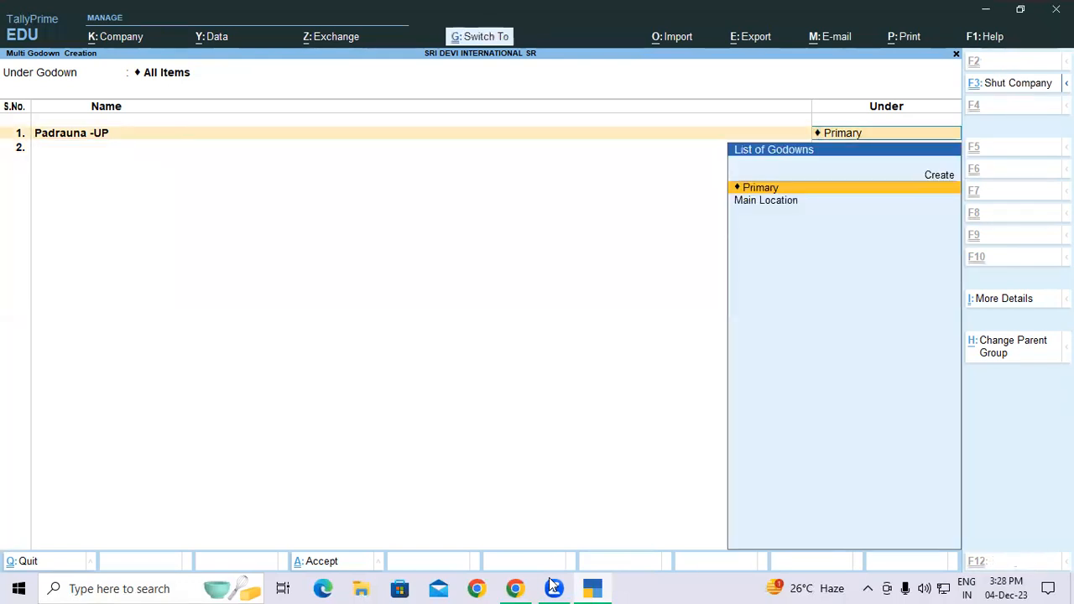
pyautogui.hotkey('ctrl', 'i')
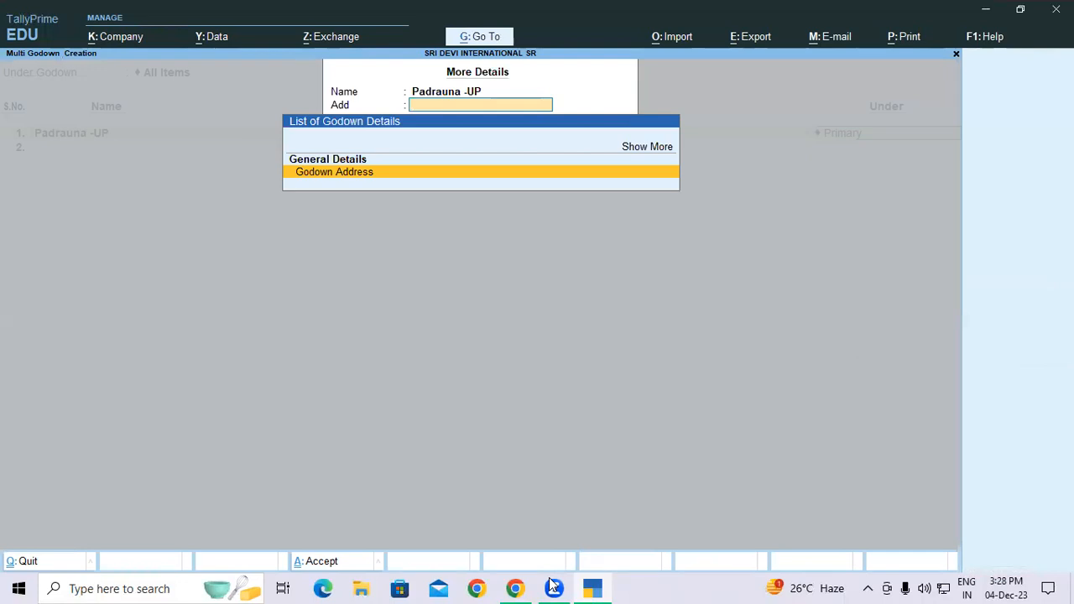
pyautogui.press('Return')
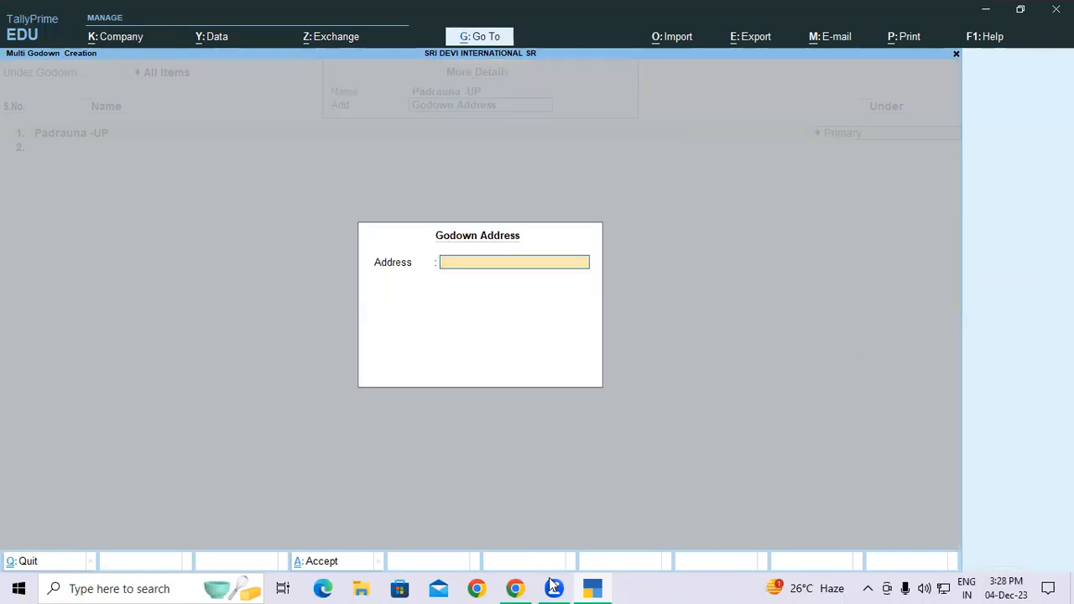
# Enter the plot number and street as the first address line of the Padrauna -UP godown, checking them against the browser document.
pyautogui.write('@')
pyautogui.press('BackSpace')
pyautogui.write('#1-')
pyautogui.click(595, 587)
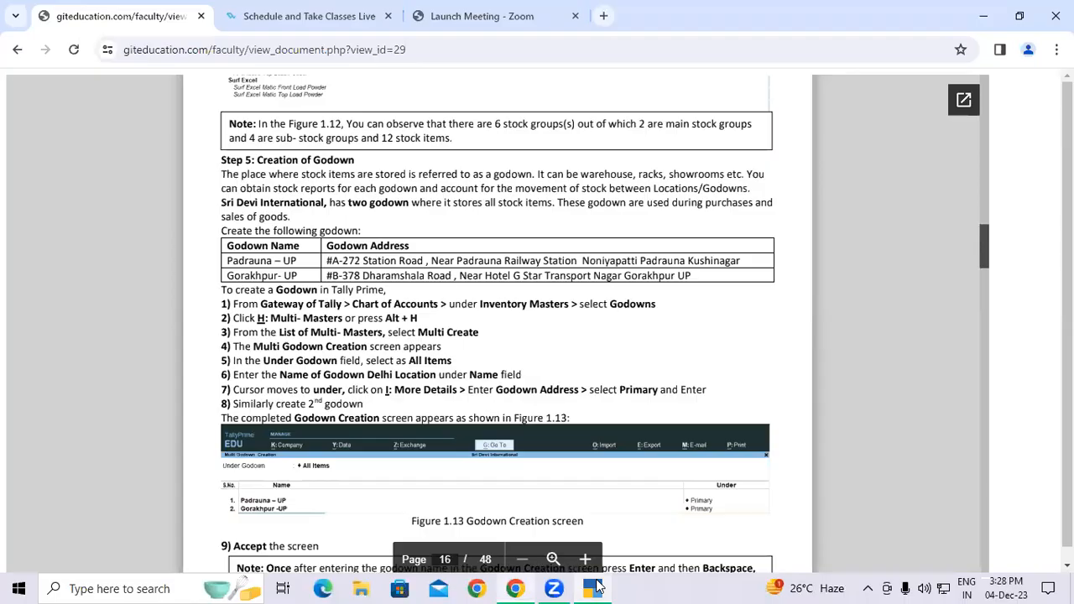
pyautogui.click(596, 587)
pyautogui.write('-272')
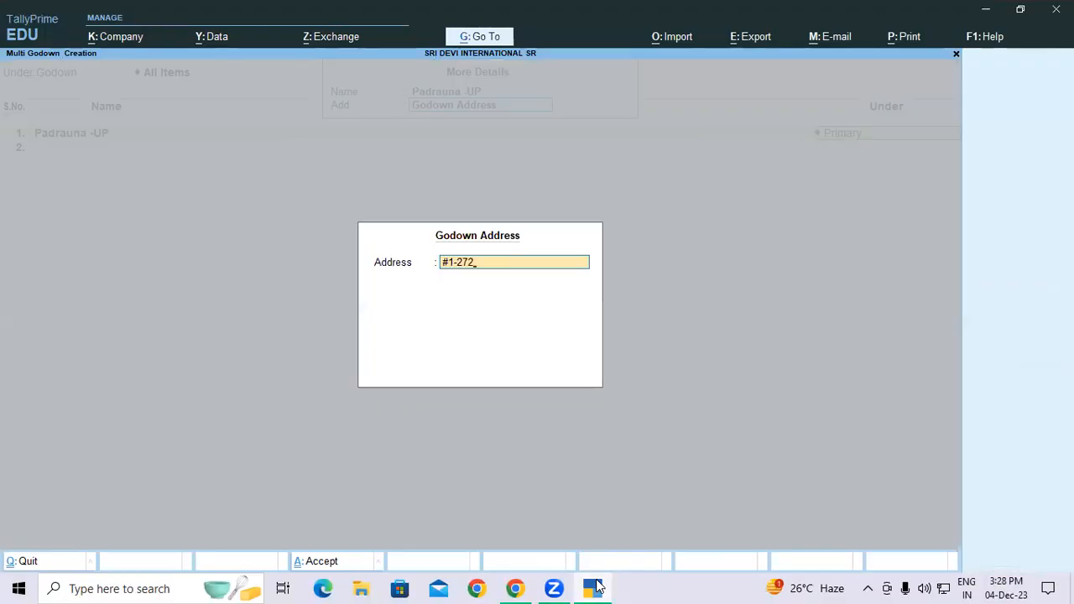
pyautogui.press('BackSpace')
pyautogui.press('BackSpace')
pyautogui.press('BackSpace')
pyautogui.press('BackSpace')
pyautogui.press('BackSpace')
pyautogui.write('A-272')
pyautogui.write(' d')
pyautogui.press('BackSpace')
pyautogui.write('Stat')
pyautogui.write('on Road')
pyautogui.press('Return')
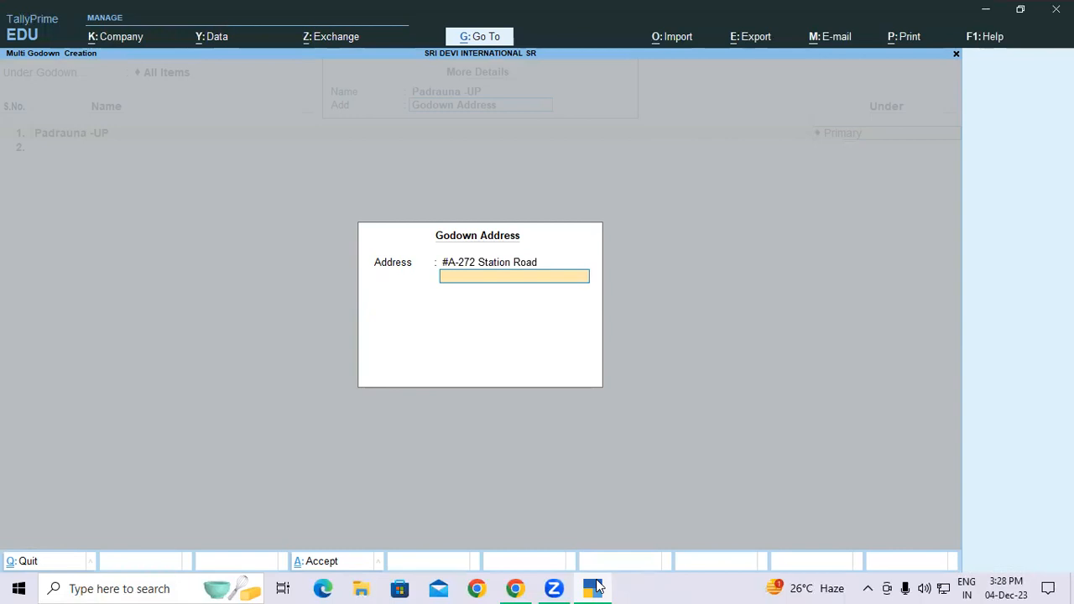
# Add the railway station landmark as the second address line of Padrauna -UP, and complete its entry under Primary.
pyautogui.write('Ner')
pyautogui.write('a')
pyautogui.write('r Padrau')
pyautogui.write('na Ra')
pyautogui.write('ilway')
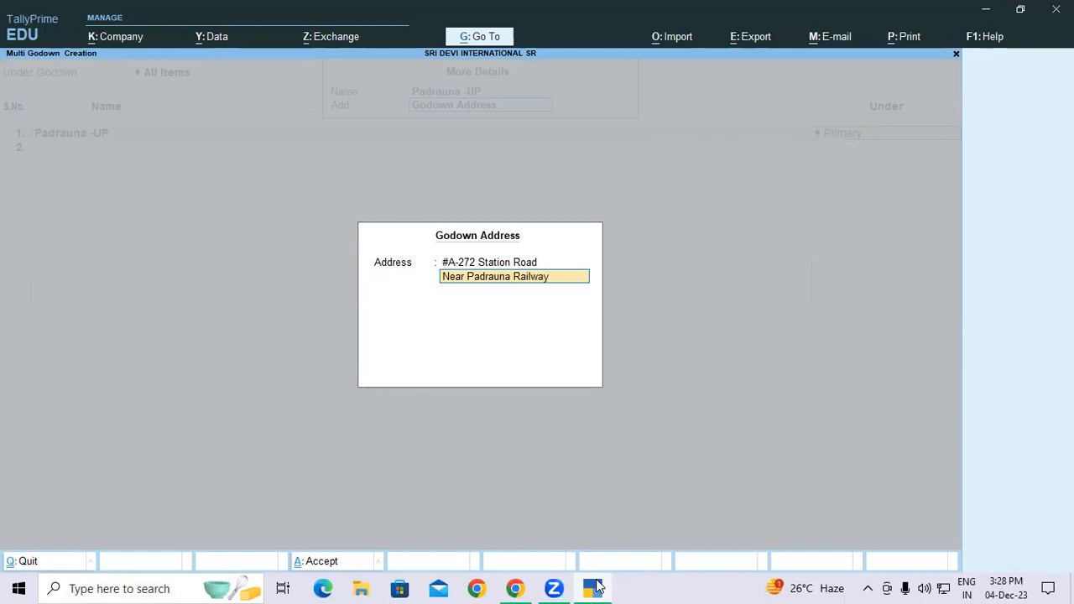
pyautogui.write(' Station')
pyautogui.press('Return')
pyautogui.press('Return')
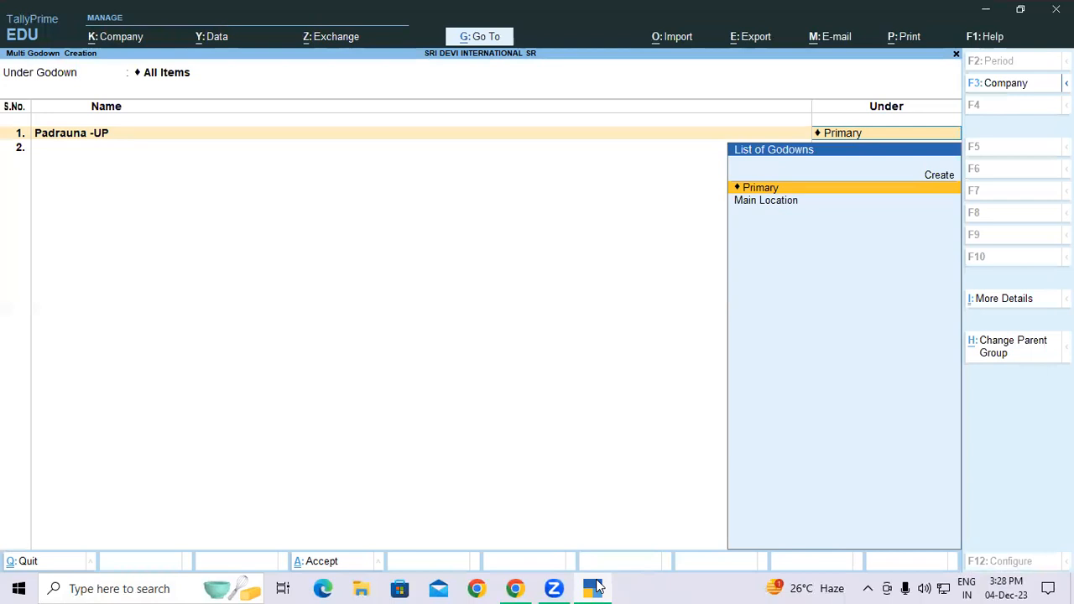
pyautogui.press('Return')
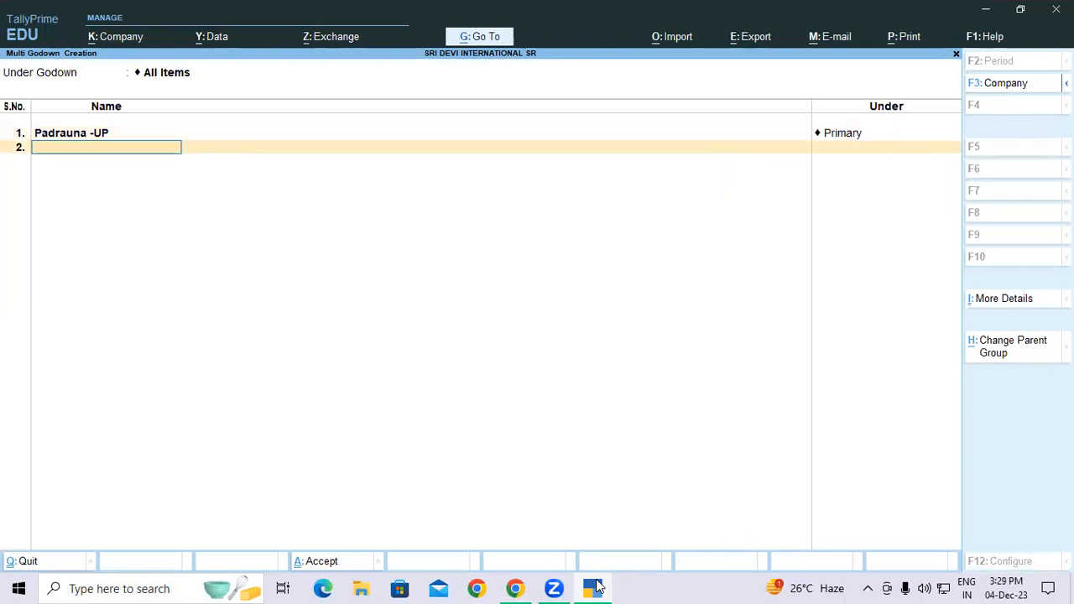
# Add the second godown, GKP- UP, under Primary and open its Godown Address details.
pyautogui.write('GKP- UP')
pyautogui.press('Return')
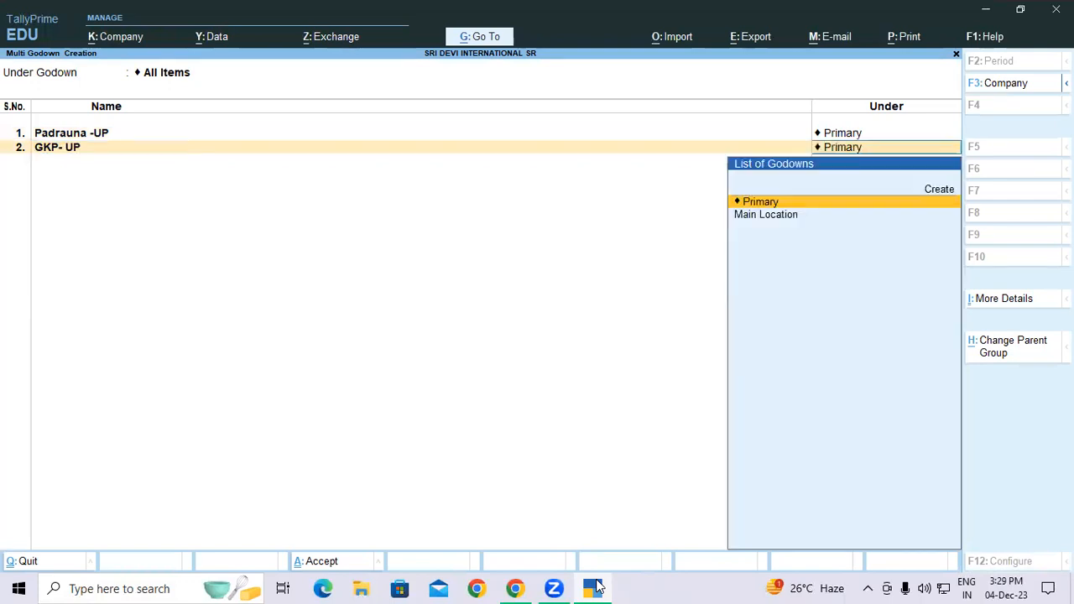
pyautogui.press('Return')
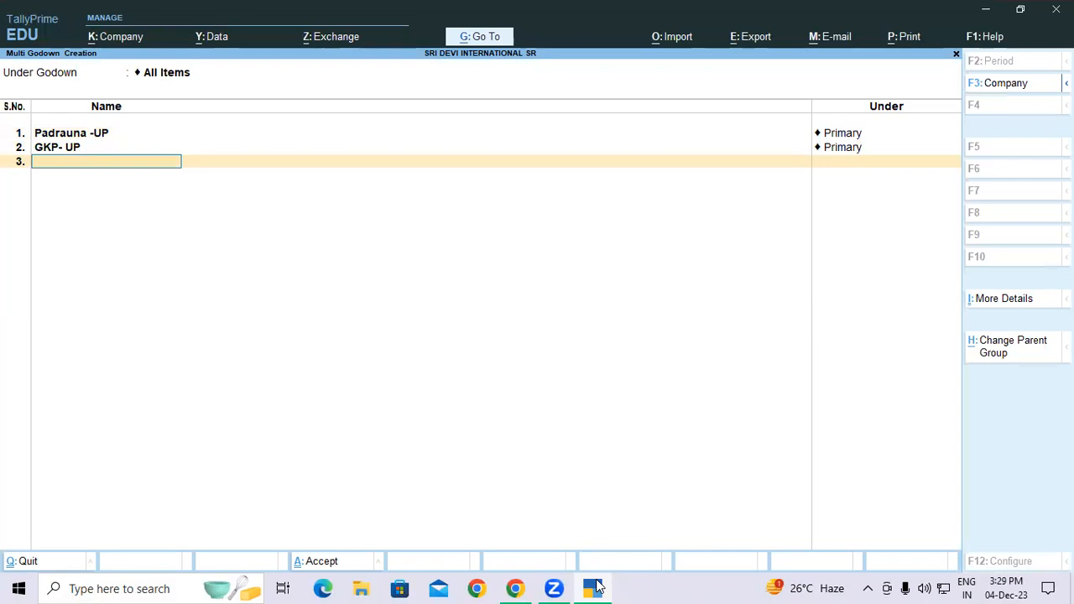
pyautogui.press('BackSpace')
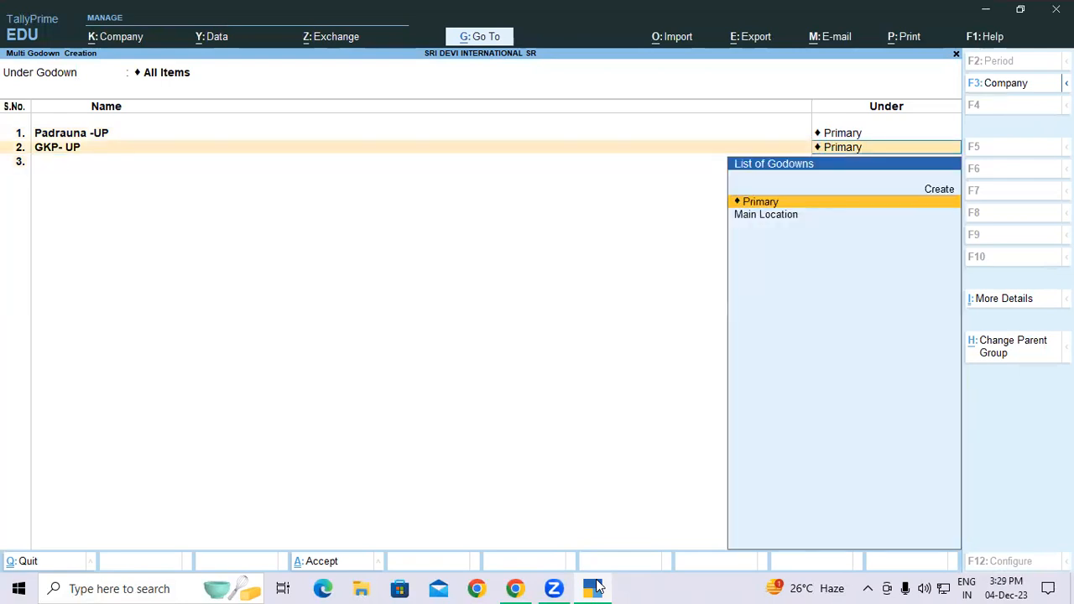
pyautogui.hotkey('ctrl', 'i')
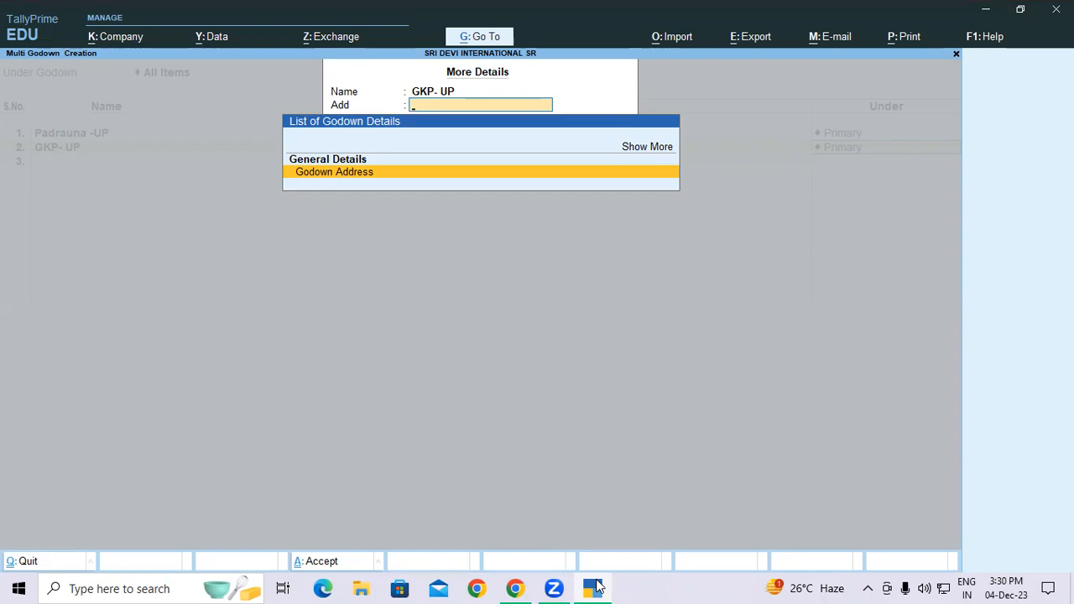
pyautogui.press('Return')
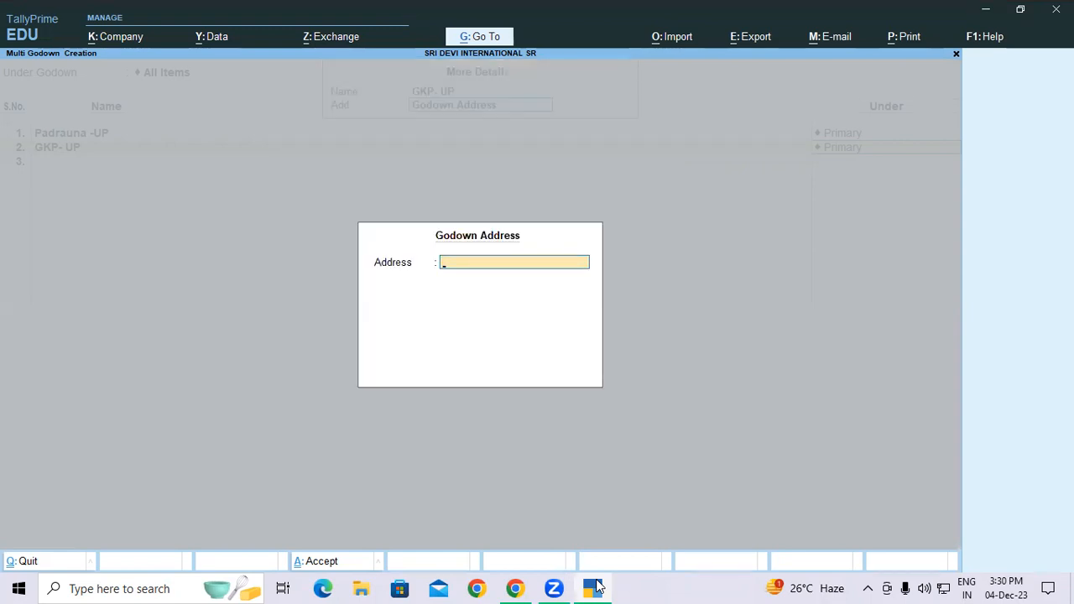
# Enter the GKP- UP godown's address in two lines: the plot number with street, and the hotel landmark with city.
pyautogui.write('#B=378 Dharm')
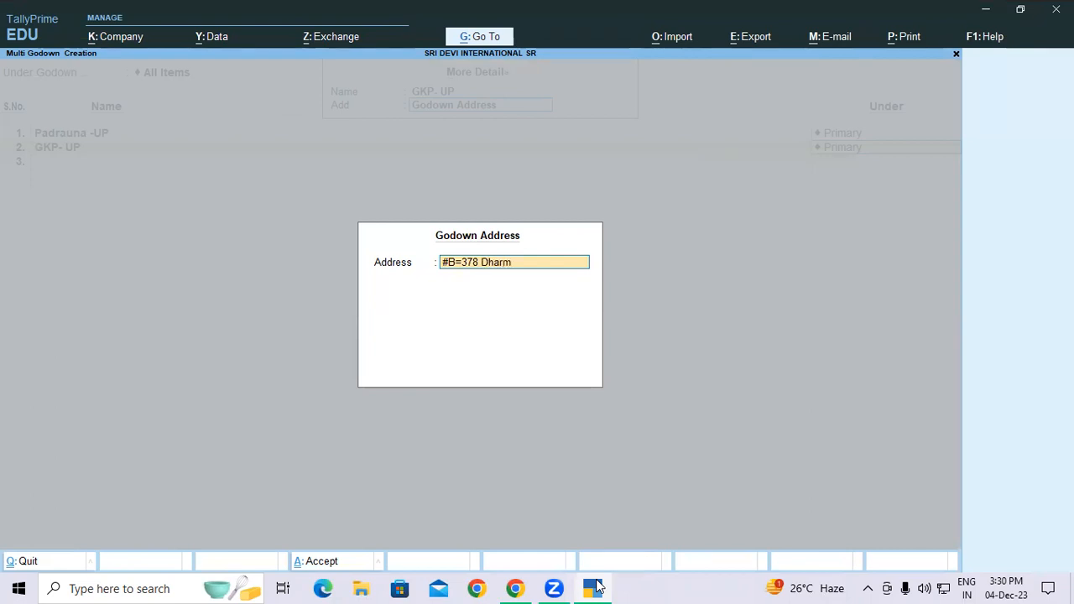
pyautogui.write('sala Road')
pyautogui.press('Return')
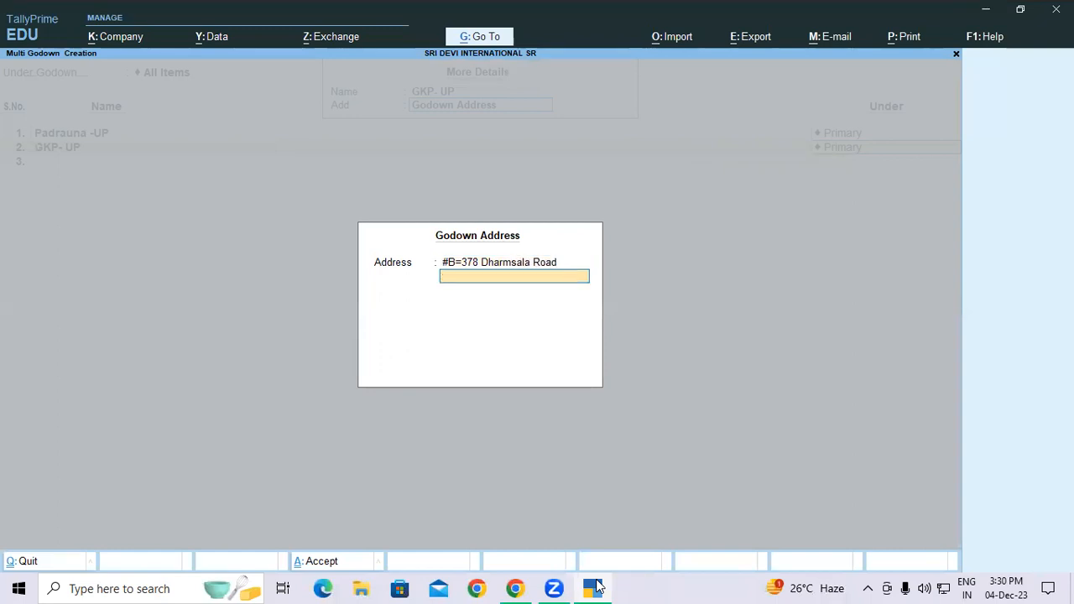
pyautogui.write('Near Hotel G Star Gkp')
pyautogui.press('Return')
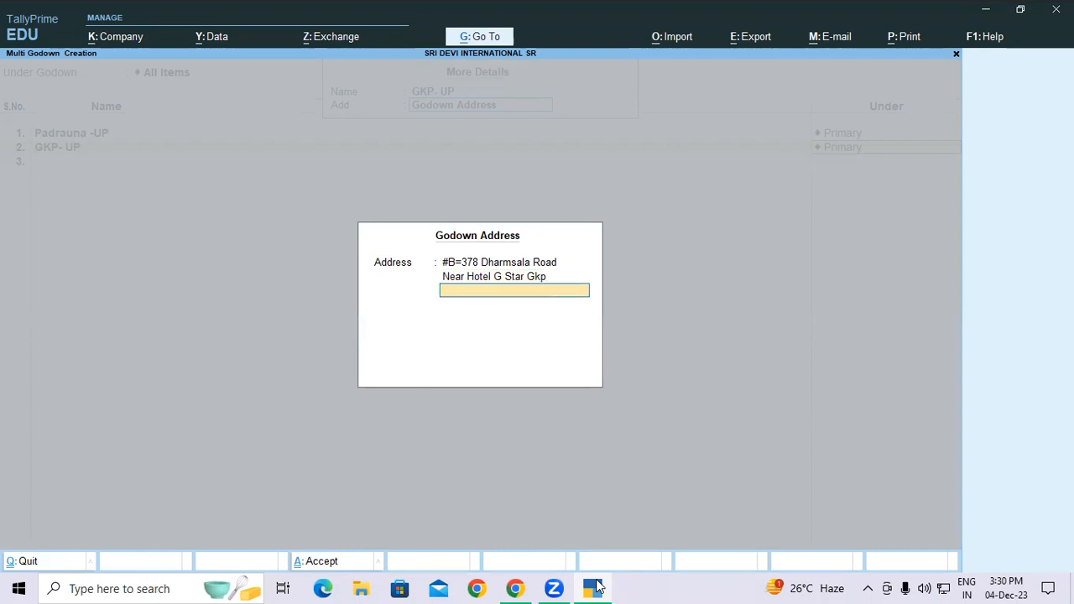
# Close the GKP- UP address details, keep Primary as its parent, and save both new godowns.
pyautogui.press('Return')
pyautogui.press('Return')
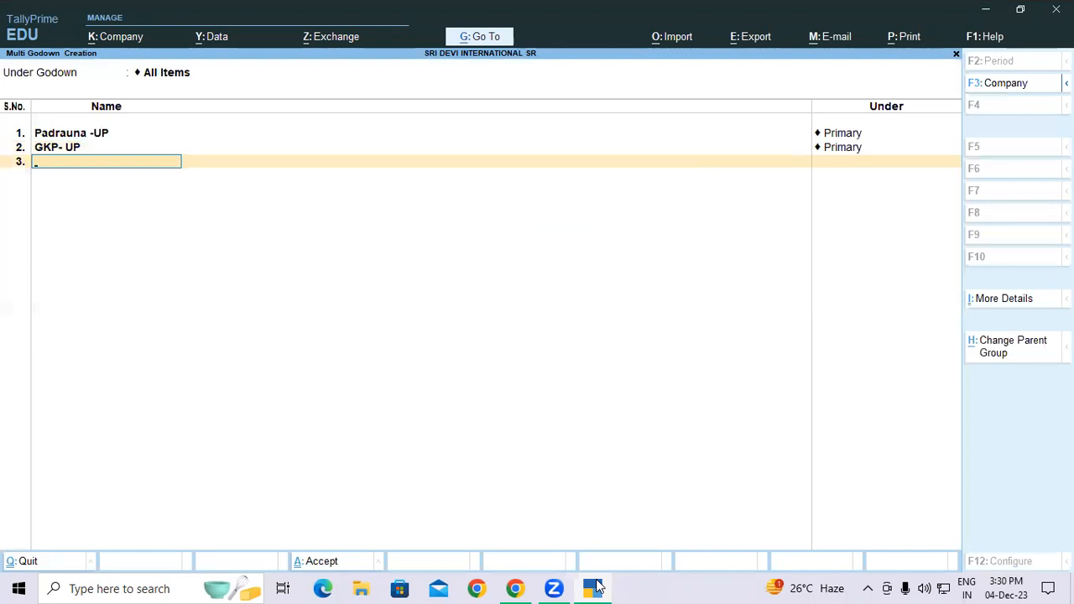
pyautogui.press('Return')
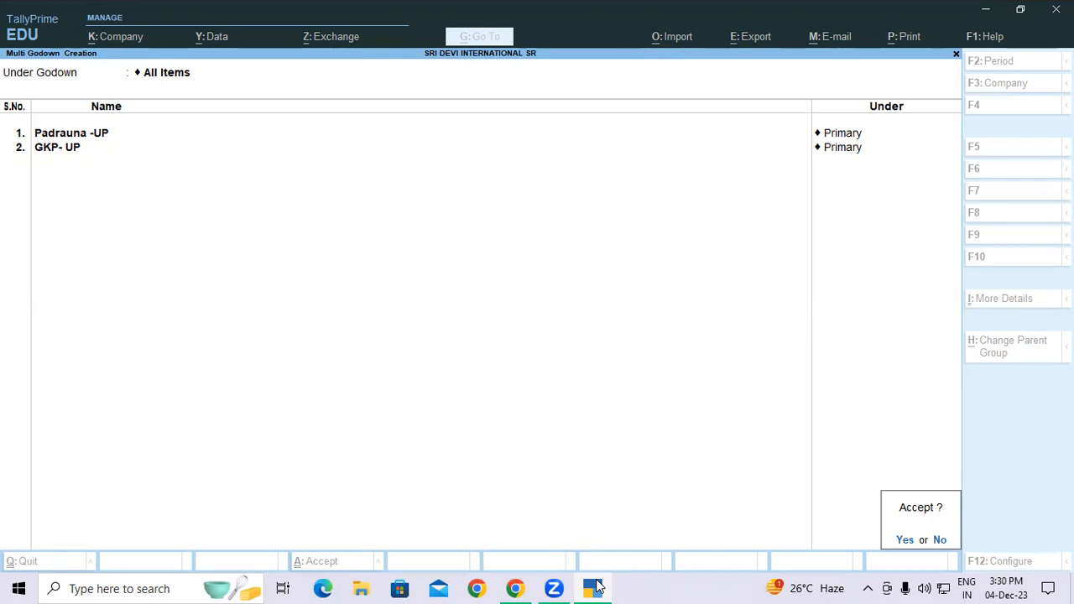
pyautogui.press('Return')
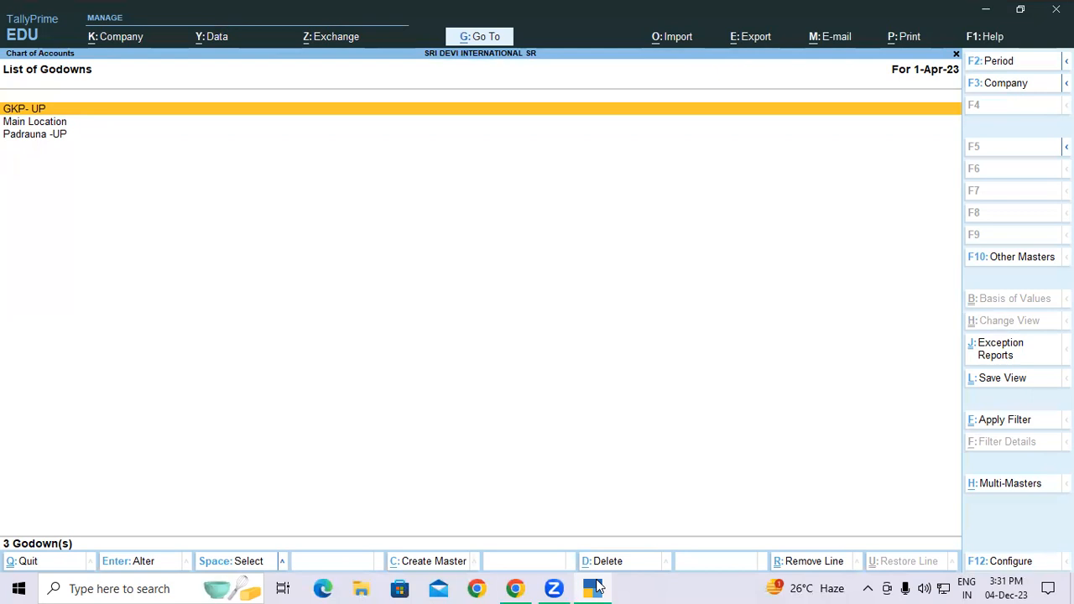
# Read the godown and statistics report instructions in the browser document, and return to the Gateway of Tally in TallyPrime.
pyautogui.click(515, 588)
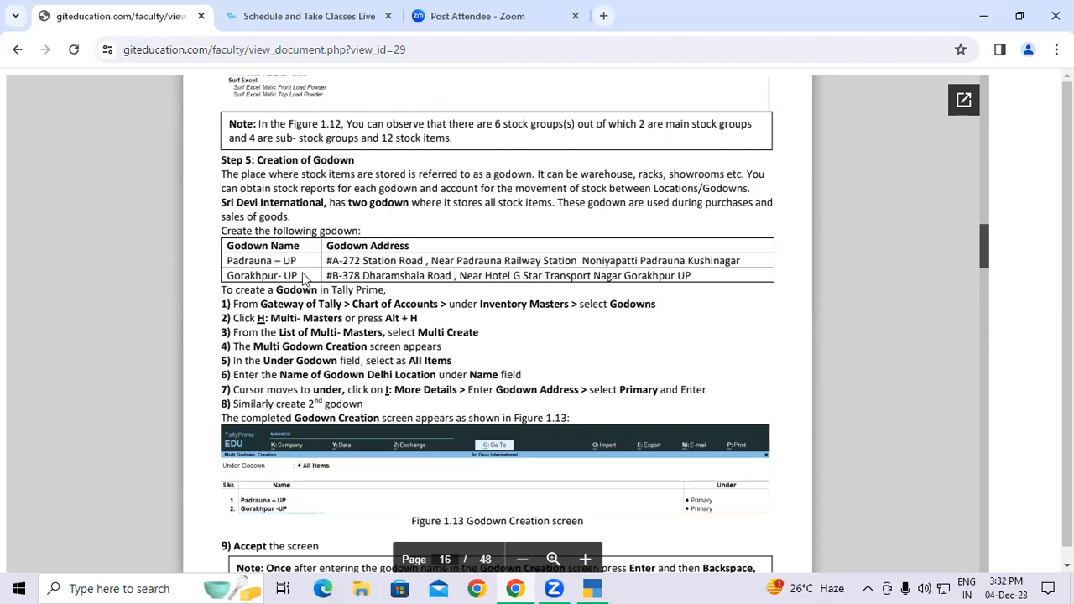
pyautogui.scroll(-1, 369, 309)
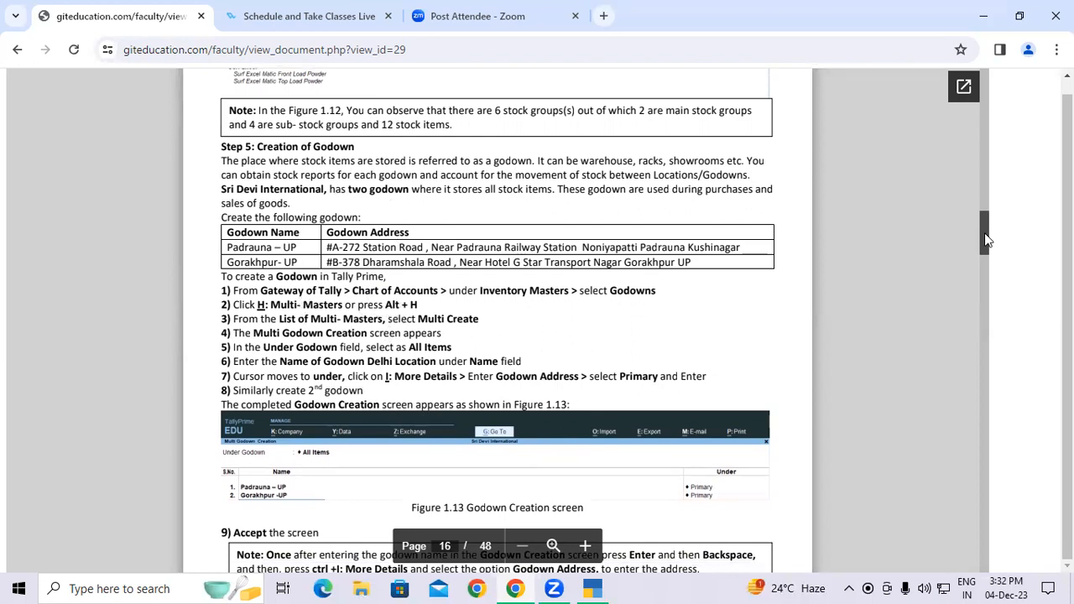
pyautogui.moveTo(984, 234); pyautogui.dragTo(985, 236)
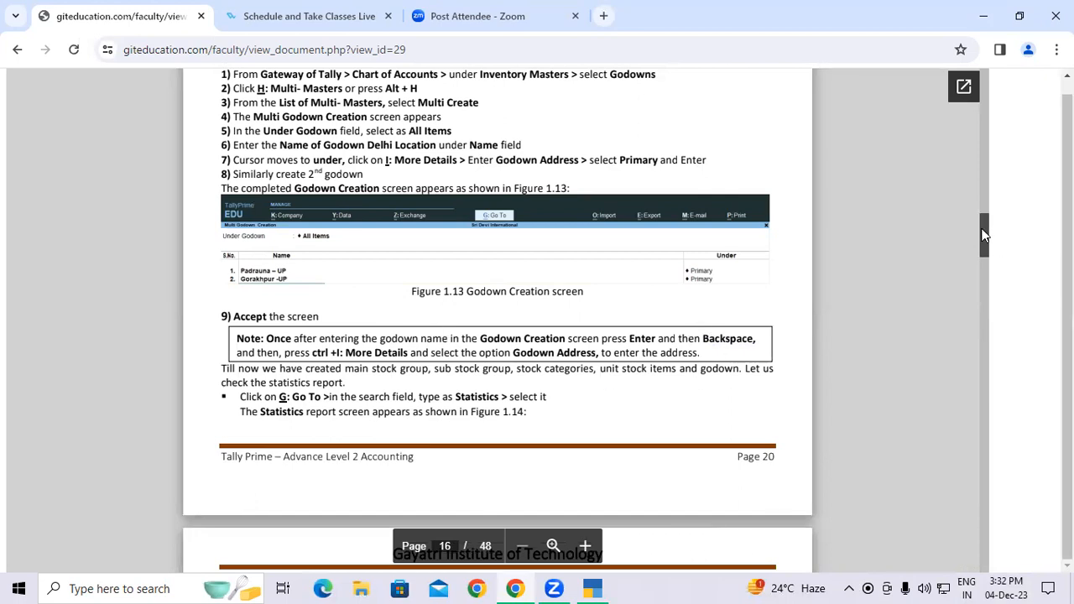
pyautogui.moveTo(984, 235); pyautogui.dragTo(982, 232)
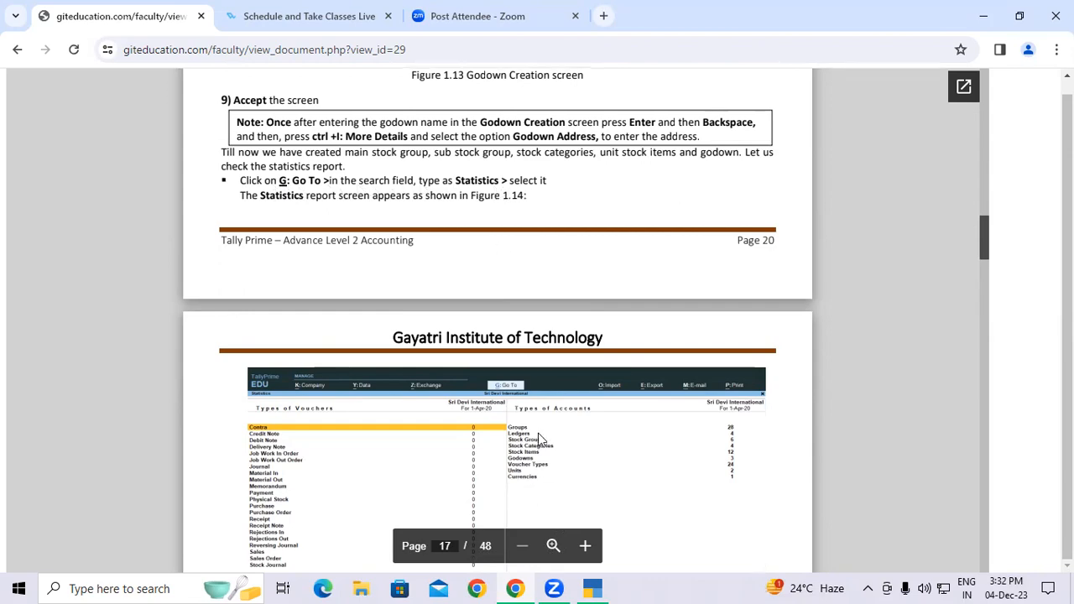
pyautogui.click(591, 588)
pyautogui.press('Escape')
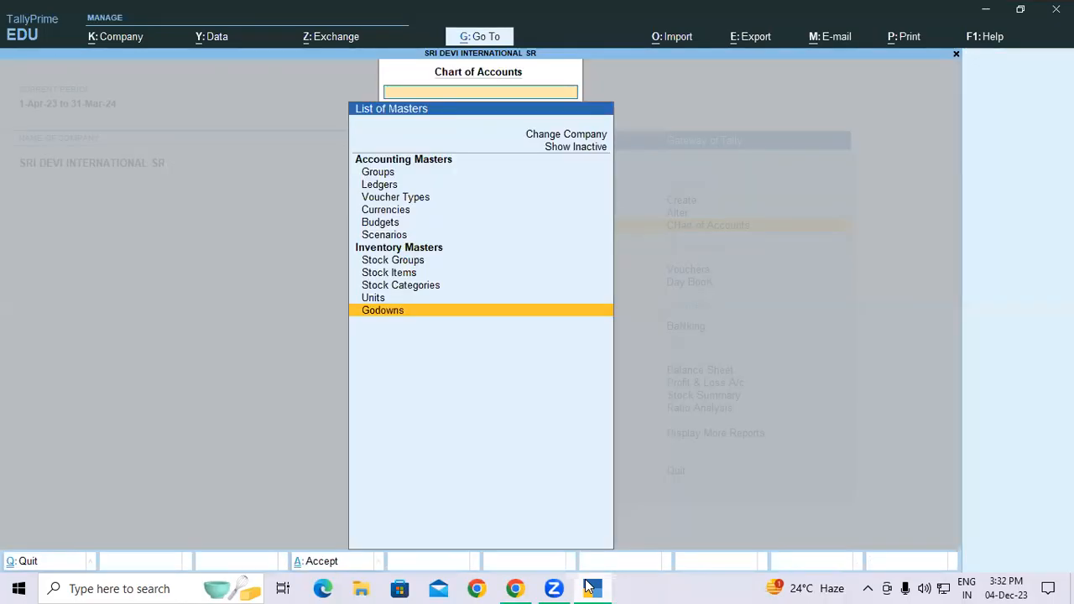
pyautogui.press('Escape')
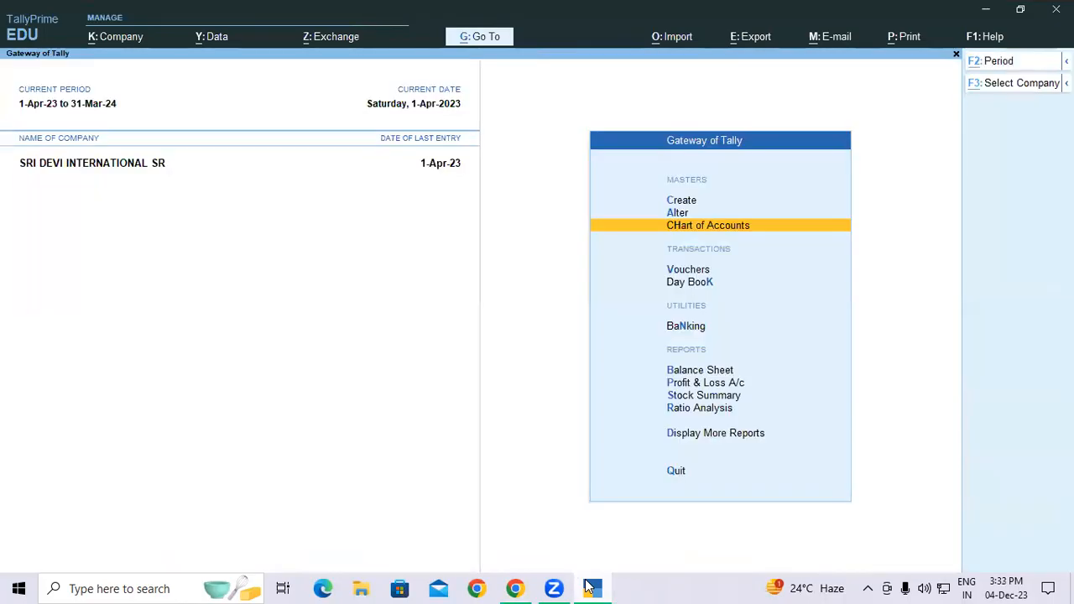
# Search the Go To report list for "stat" and open the Statistics report.
pyautogui.hotkey('alt', 'g')
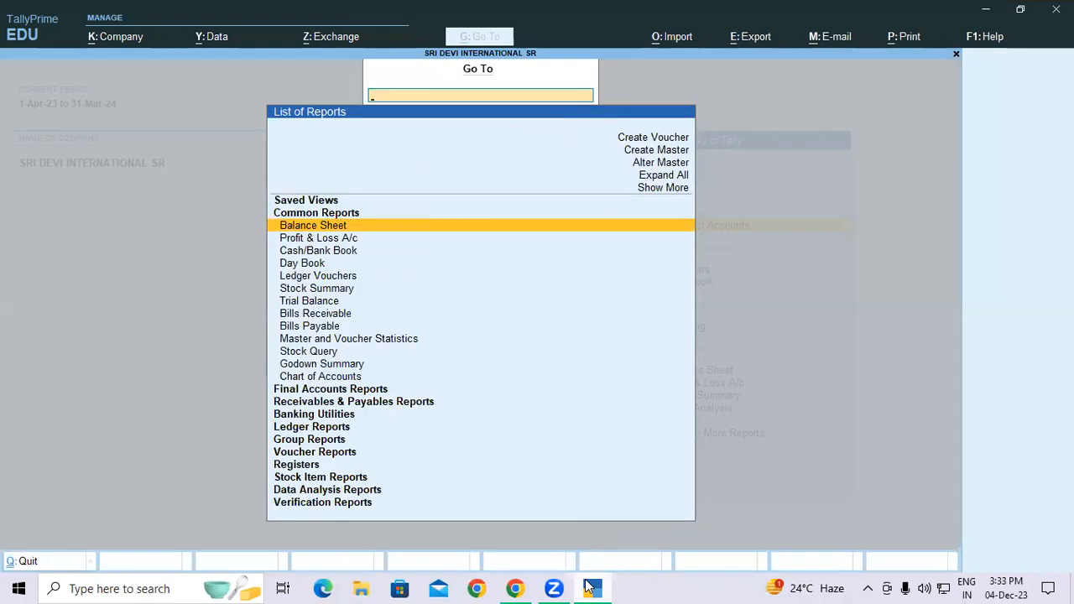
pyautogui.write('Sa')
pyautogui.press('Return')
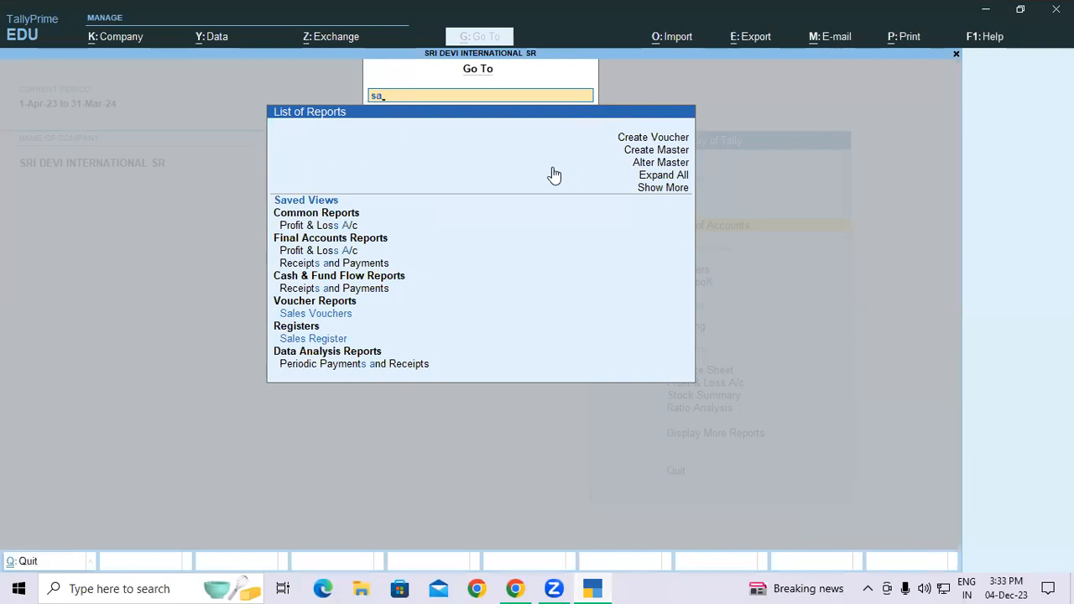
pyautogui.press('BackSpace')
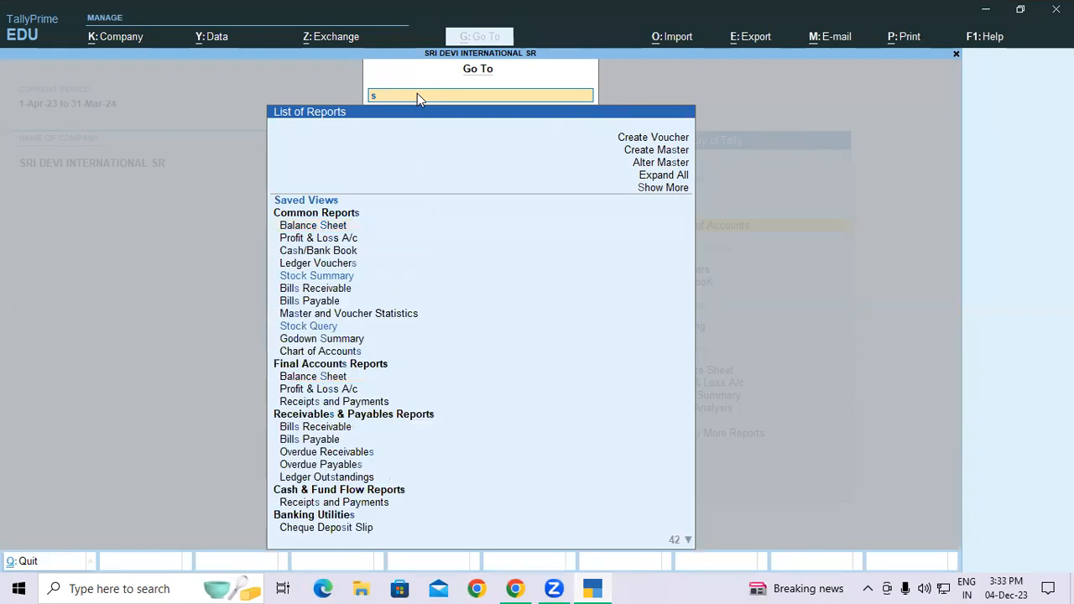
pyautogui.write('tat')
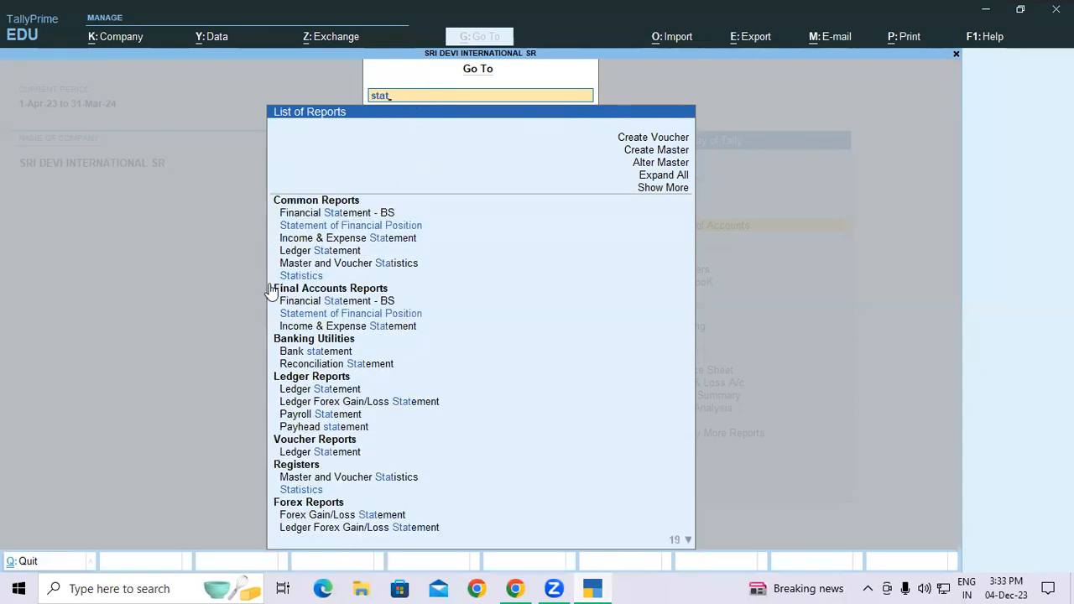
pyautogui.click(312, 277)
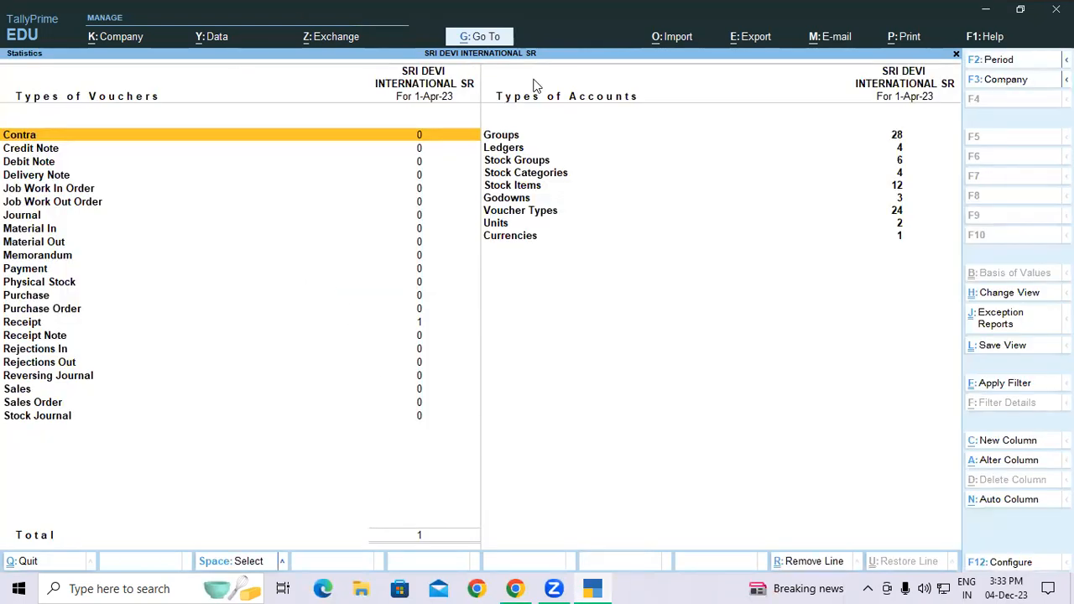
# Examine the enlarged Statistics report figure in the browser document for comparison, and return to the Statistics report in TallyPrime.
pyautogui.click(515, 588)
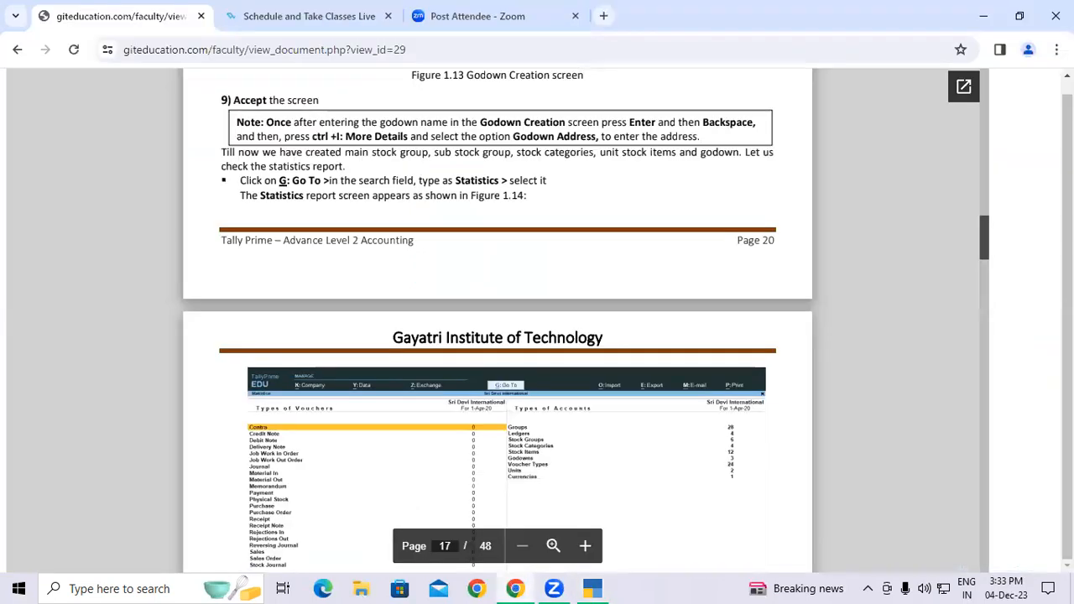
pyautogui.moveTo(987, 225); pyautogui.dragTo(987, 228)
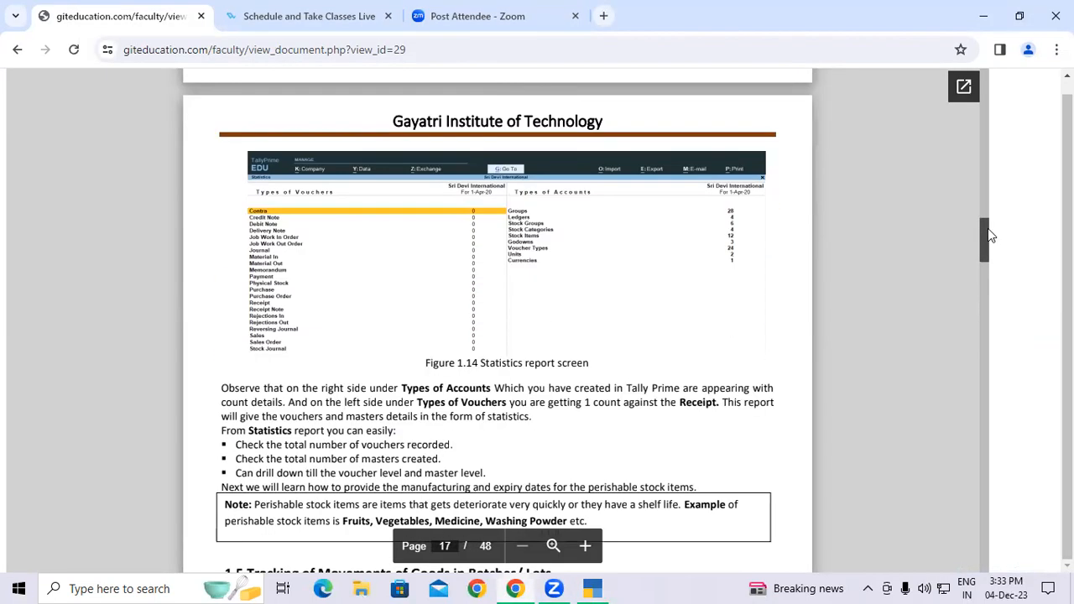
pyautogui.click(1056, 49)
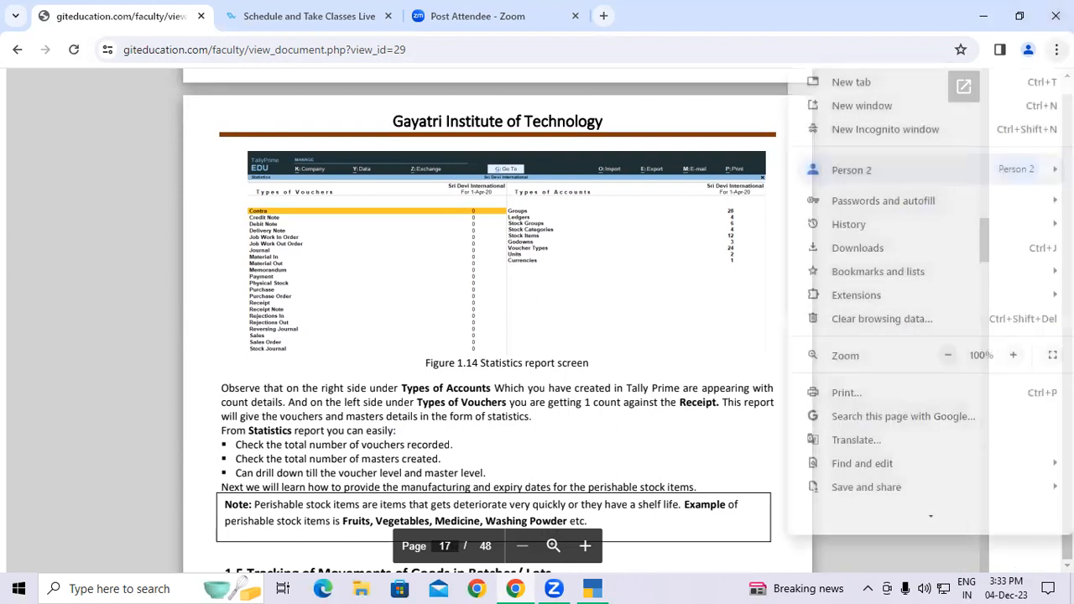
pyautogui.click(1013, 355)
pyautogui.click(1013, 354)
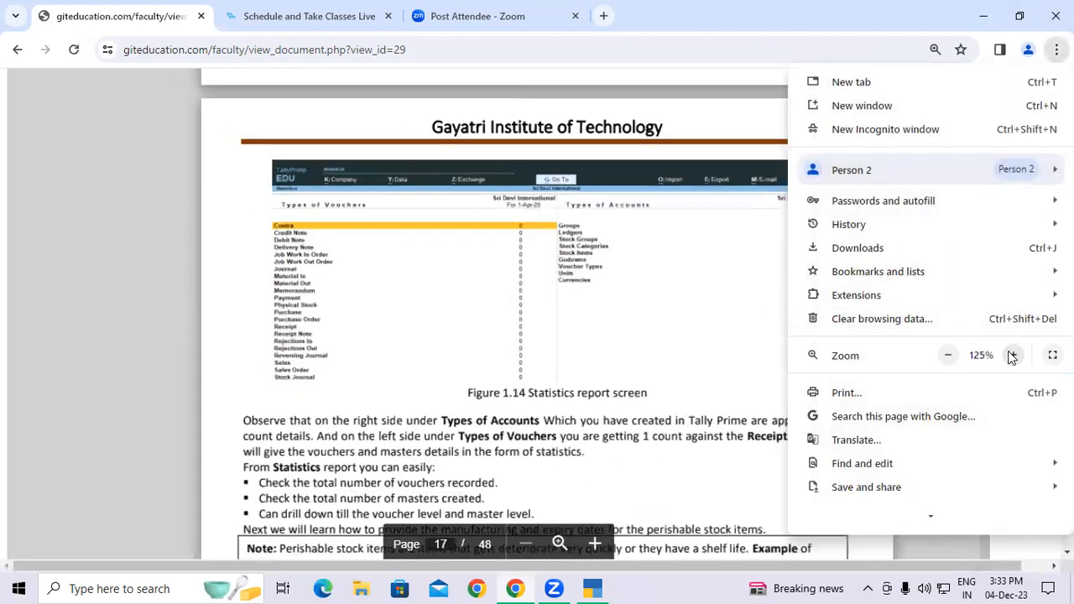
pyautogui.click(1012, 355)
pyautogui.click(355, 362)
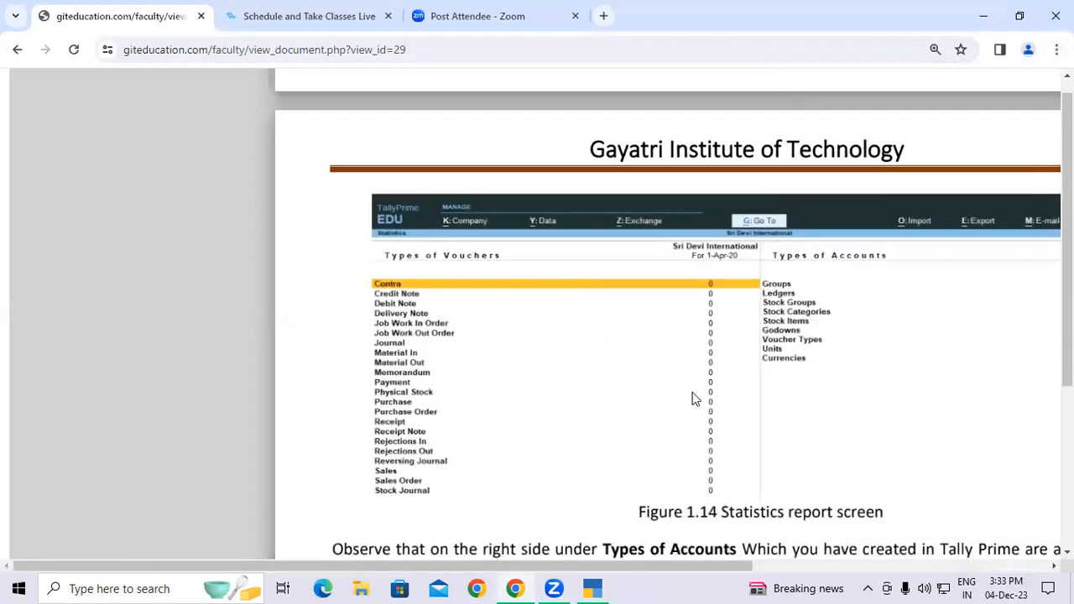
pyautogui.scroll(-1, 693, 394)
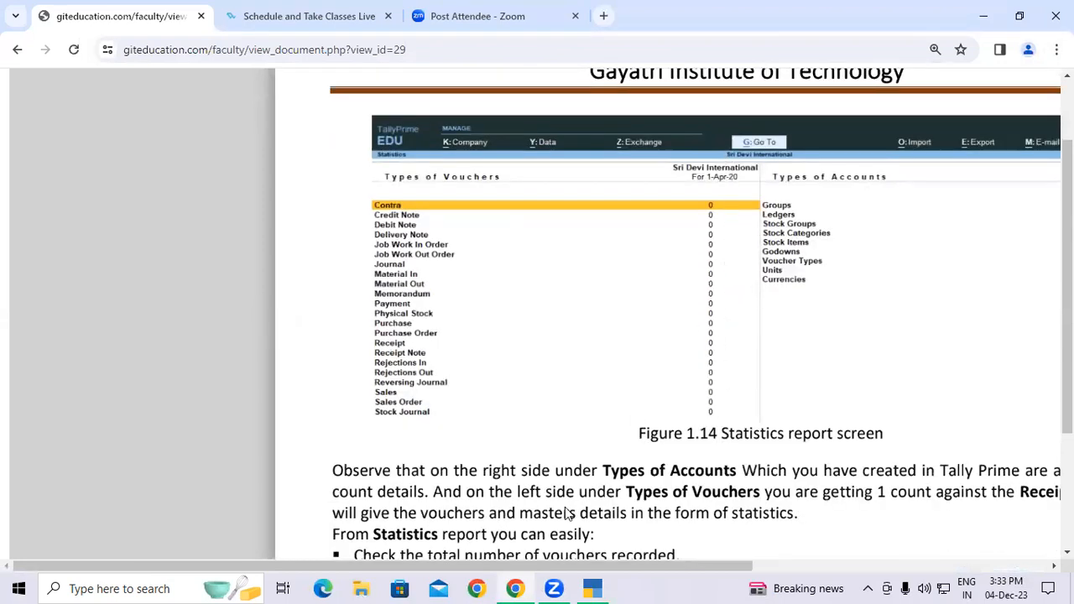
pyautogui.click(591, 588)
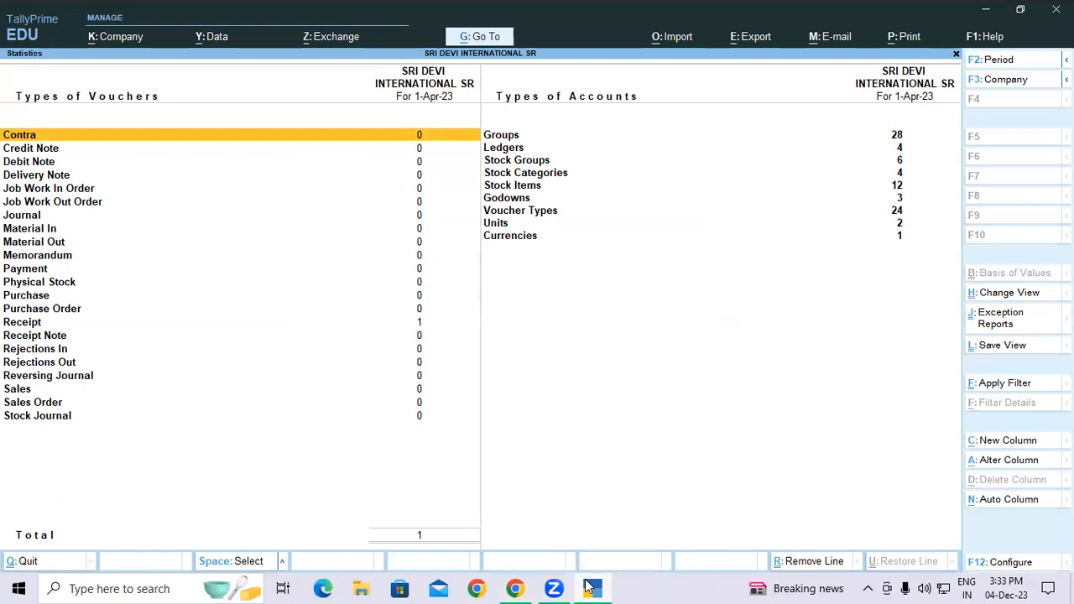
# Select the Receipt row in the Statistics report and compare it with the Statistics figure in the browser document.
pyautogui.click(417, 323)
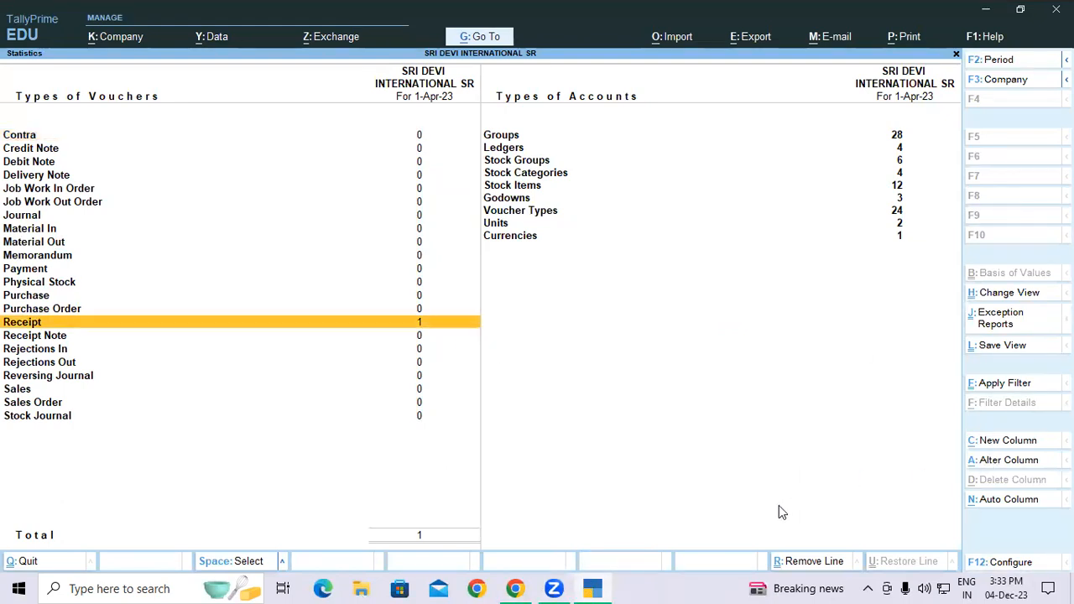
pyautogui.click(596, 587)
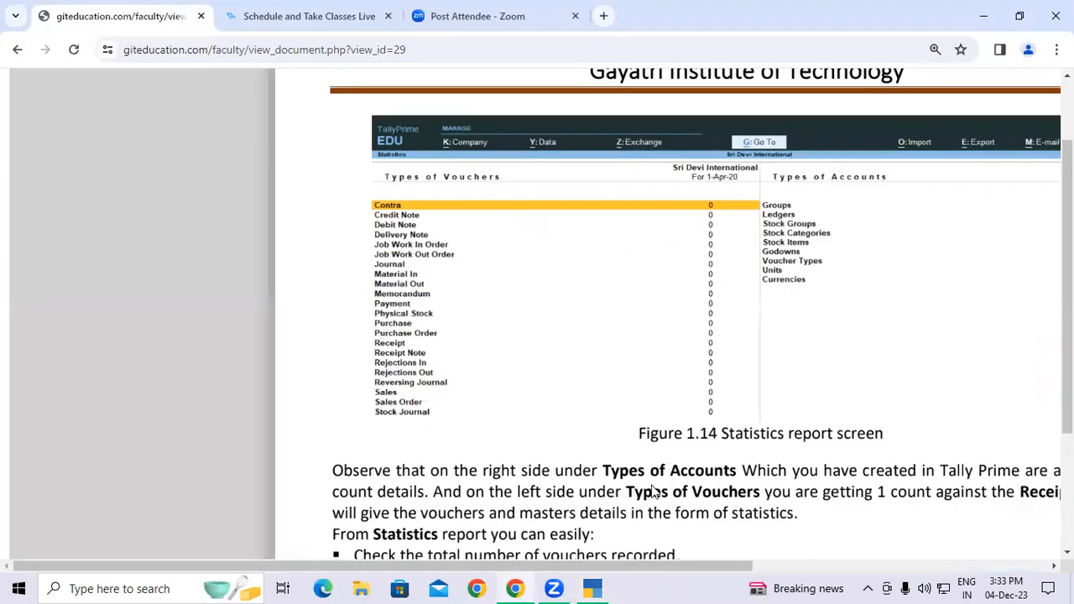
pyautogui.click(598, 588)
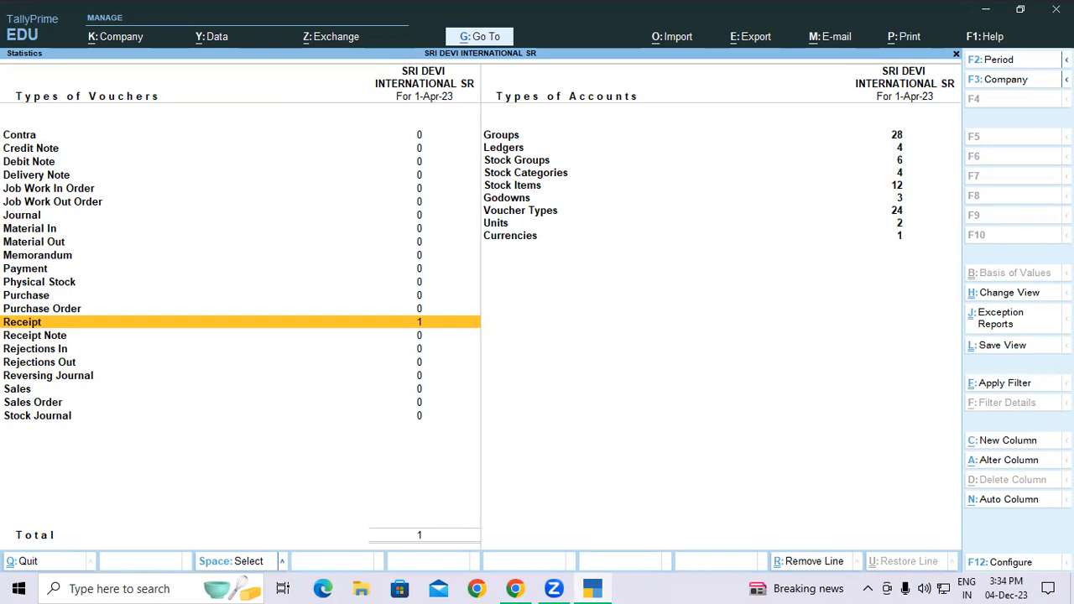
pyautogui.click(518, 587)
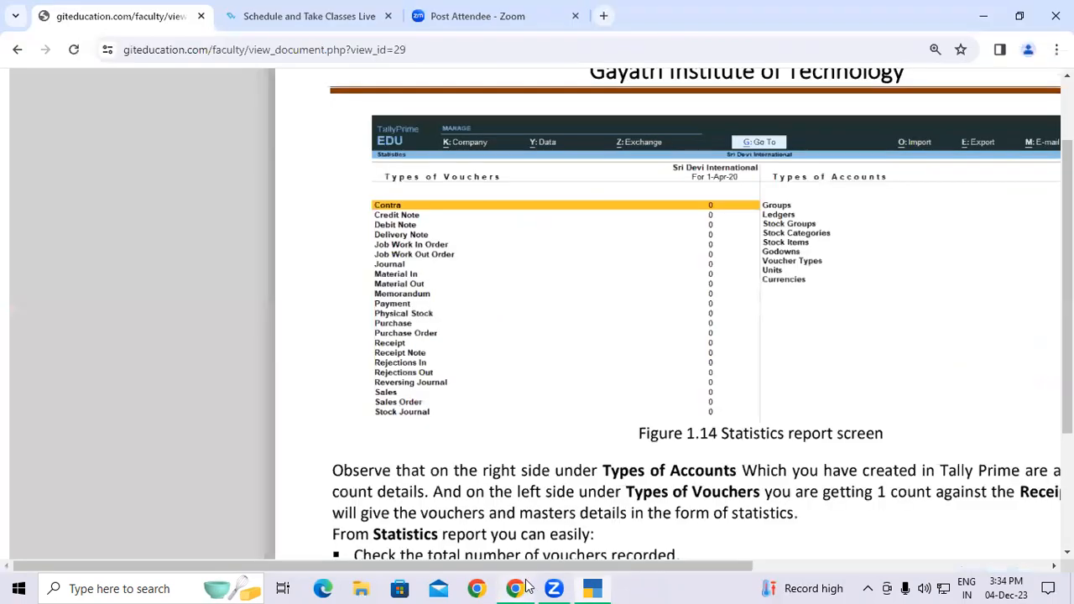
# Zoom the browser document out to show the full page width, and read the notes on the Statistics report.
pyautogui.click(1057, 50)
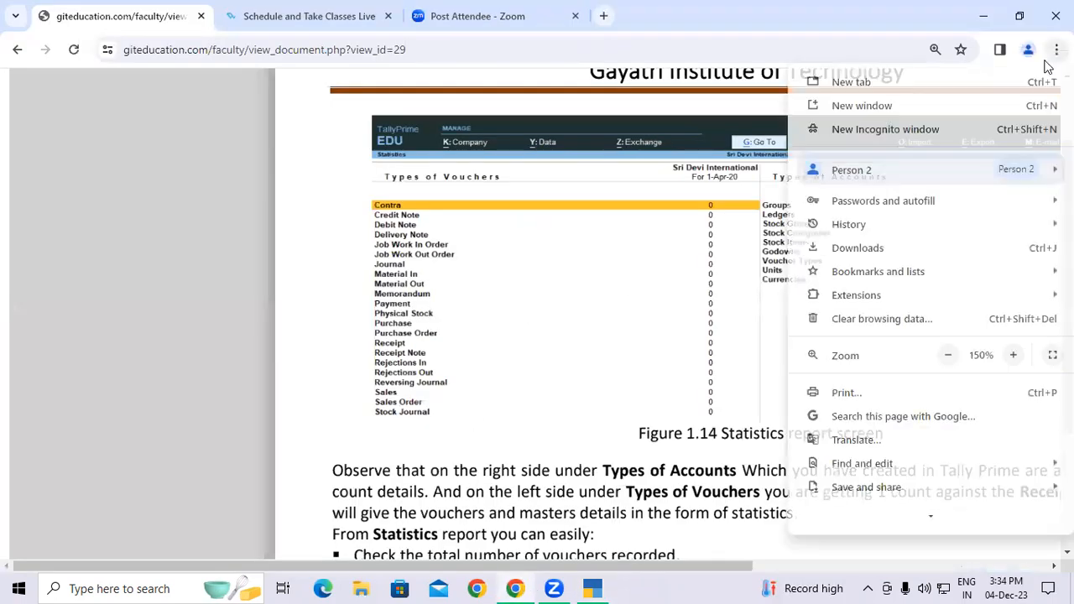
pyautogui.click(945, 354)
pyautogui.click(945, 354)
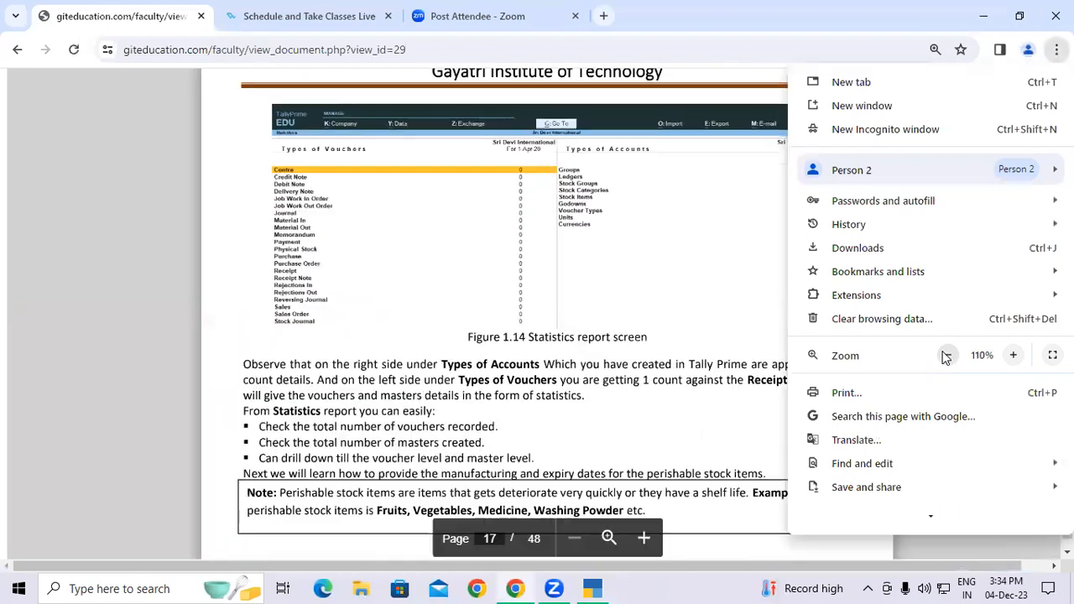
pyautogui.click(945, 355)
pyautogui.click(491, 429)
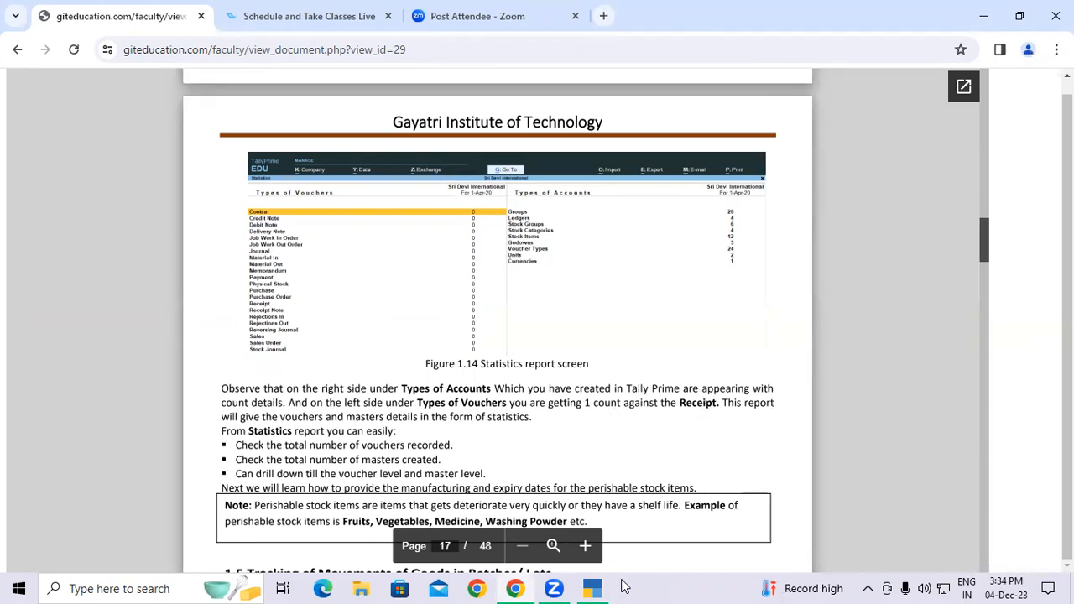
# Check the TallyPrime Statistics report against the document, read on to the perishable-items note and section 1.5, and return to TallyPrime.
pyautogui.click(592, 588)
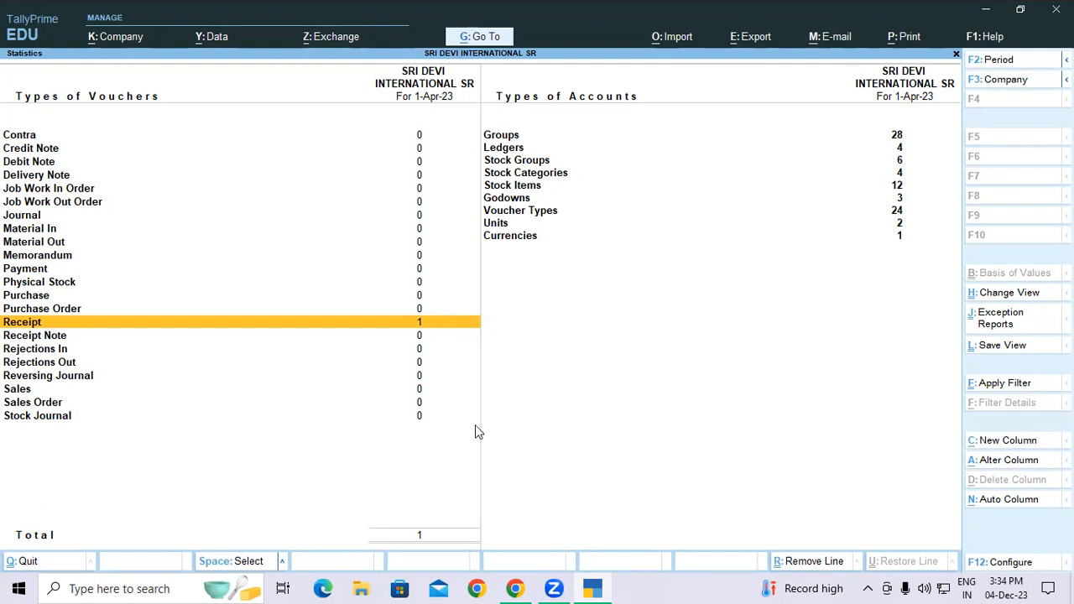
pyautogui.click(515, 588)
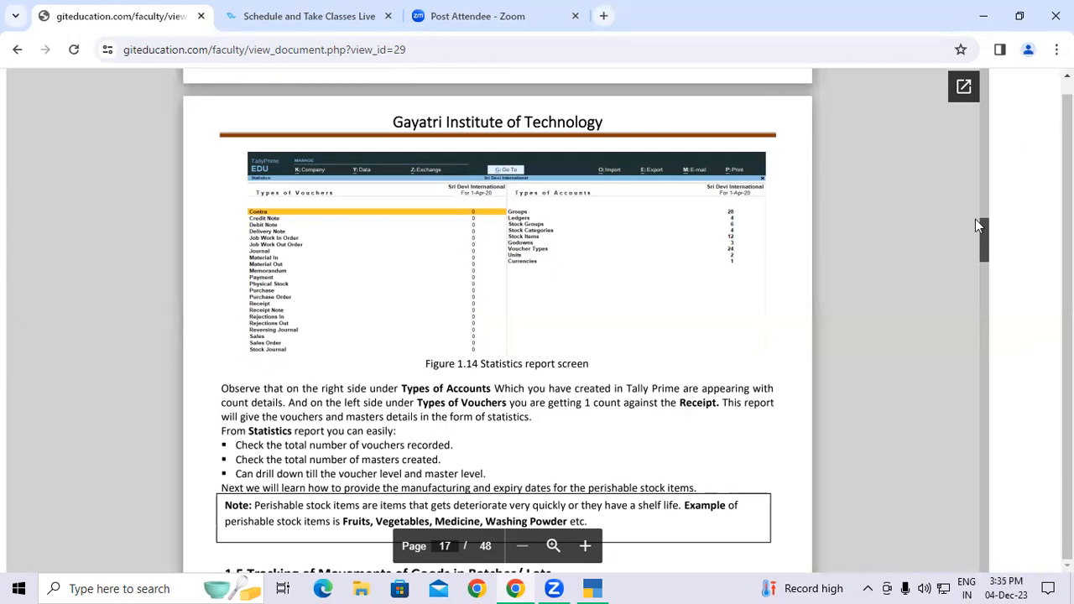
pyautogui.moveTo(985, 235); pyautogui.dragTo(985, 239)
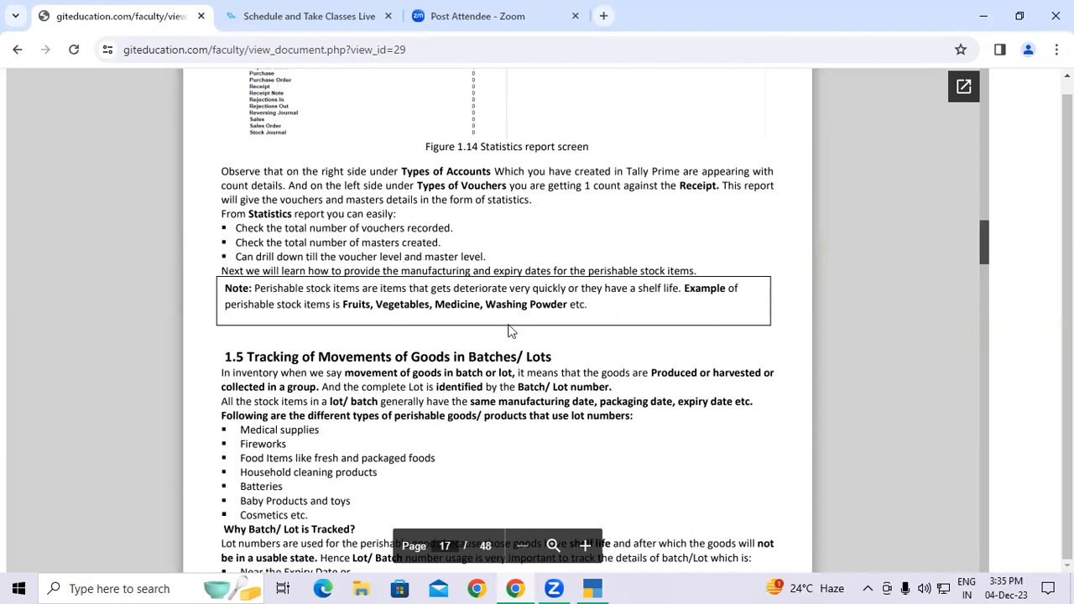
pyautogui.hotkey('alt', 'Tab')
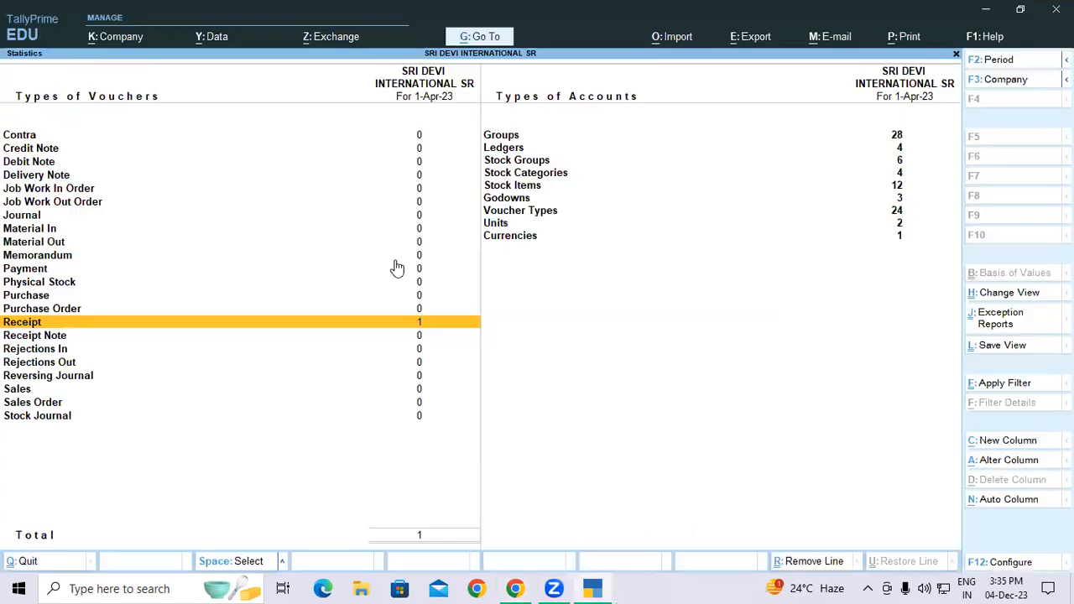
# Leave the Statistics report and open Display More Reports from the Gateway of Tally.
pyautogui.press('Escape')
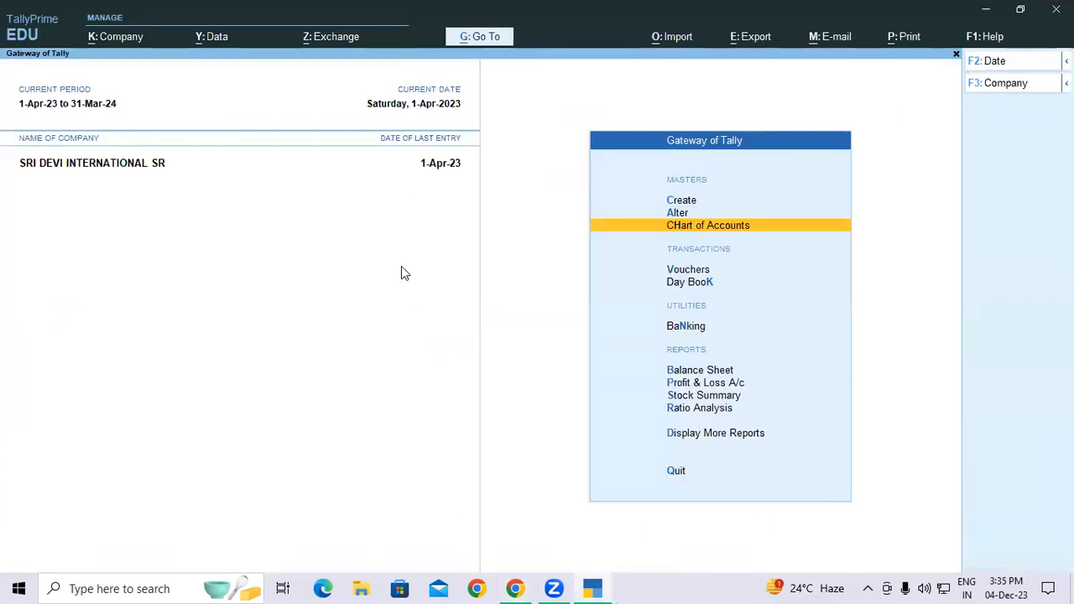
pyautogui.press('Down')
pyautogui.press('Down')
pyautogui.press('Down')
pyautogui.press('Down')
pyautogui.press('Down')
pyautogui.press('Down')
pyautogui.press('Down')
pyautogui.press('Down')
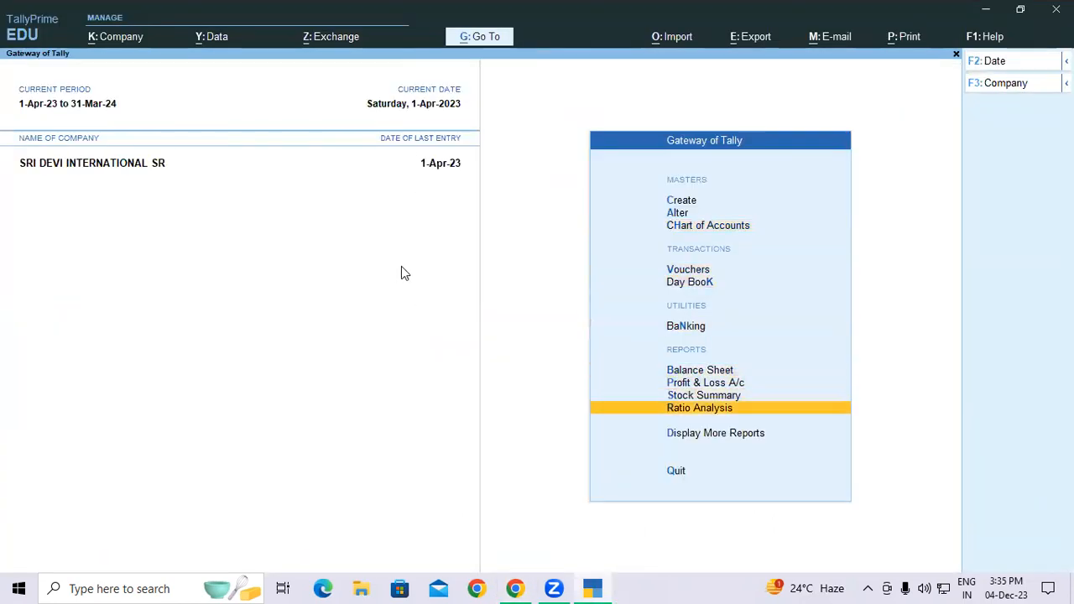
pyautogui.press('Return')
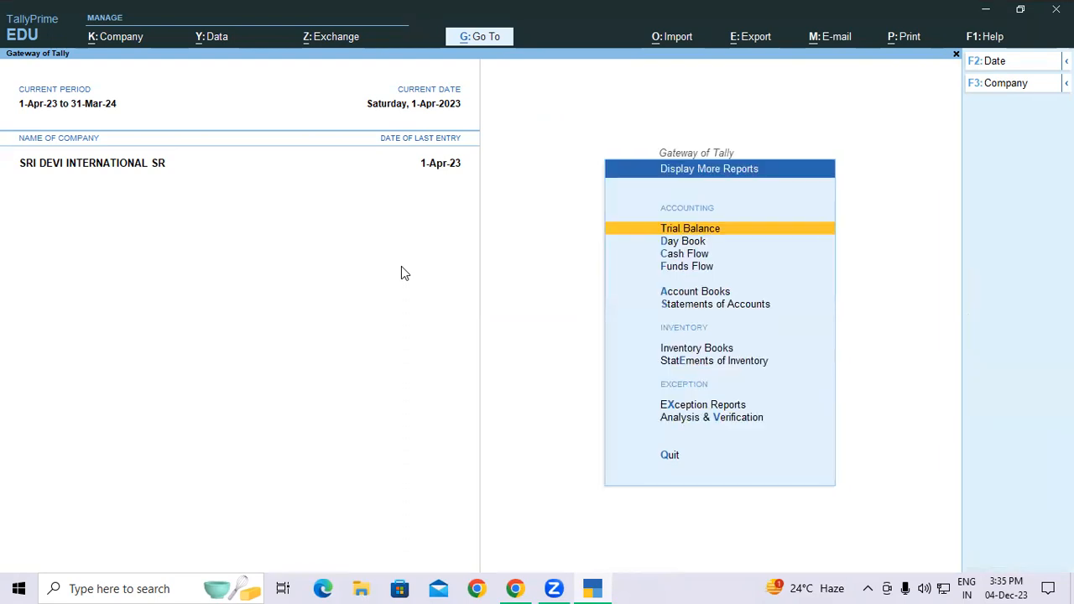
# Open the Statistics report from Statements of Accounts.
pyautogui.press('Down')
pyautogui.press('Down')
pyautogui.press('Down')
pyautogui.press('Down')
pyautogui.press('Down')
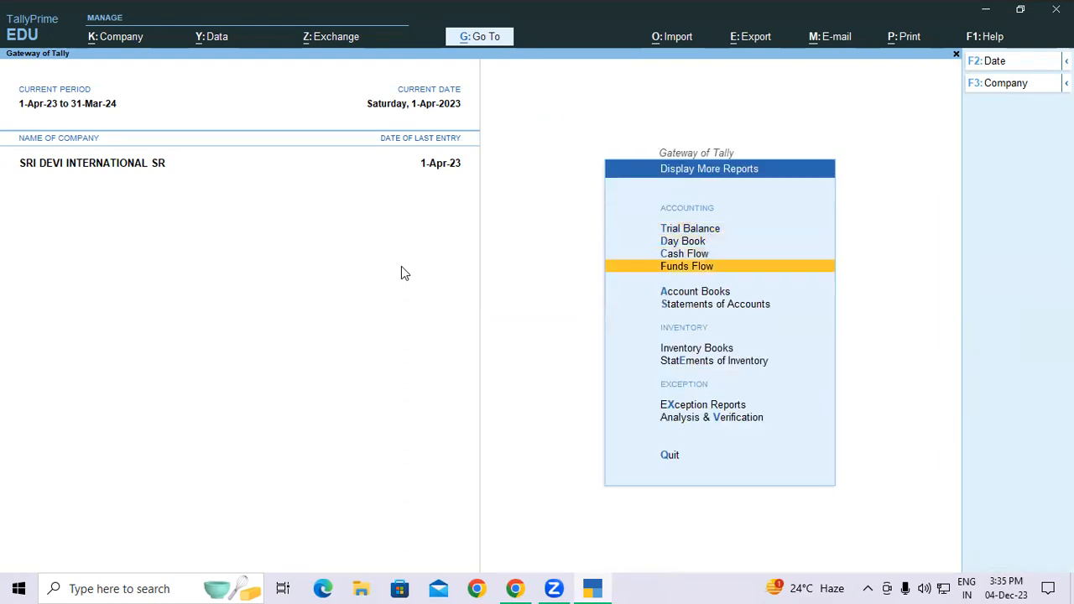
pyautogui.press('Return')
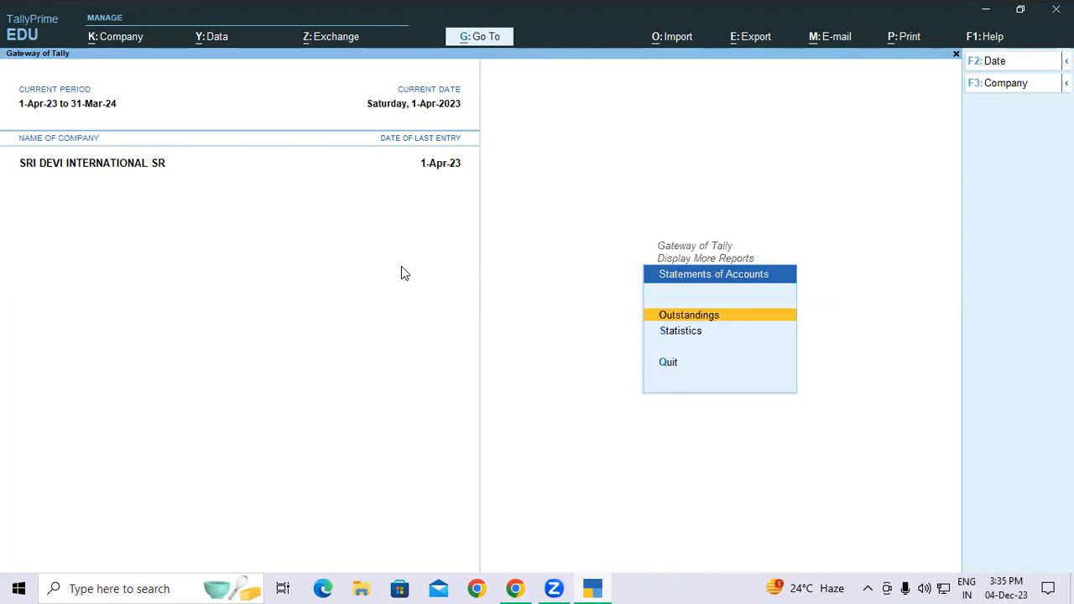
pyautogui.press('Down')
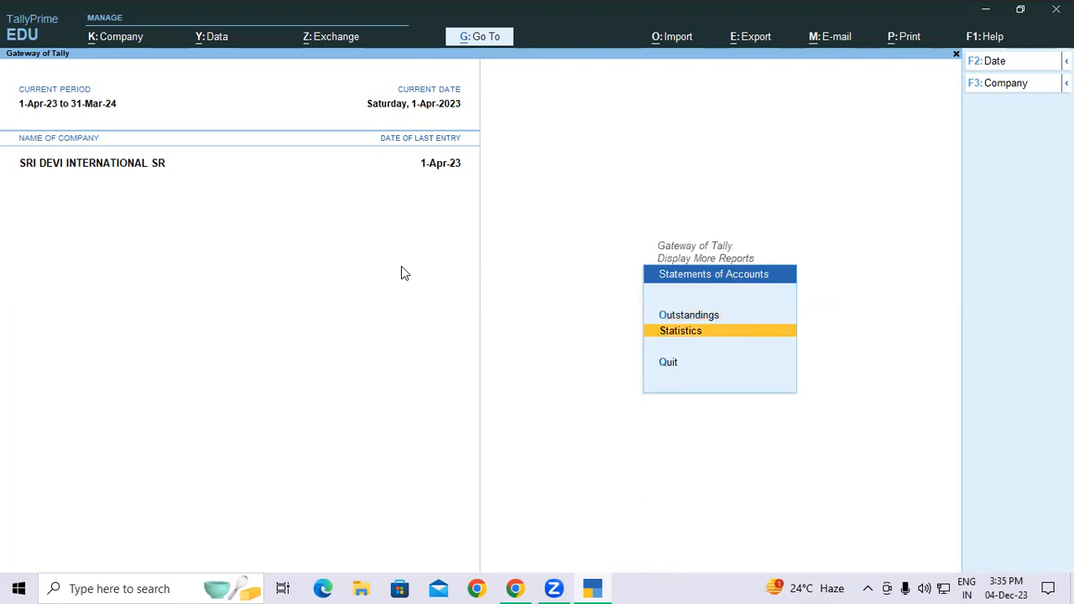
pyautogui.press('Return')
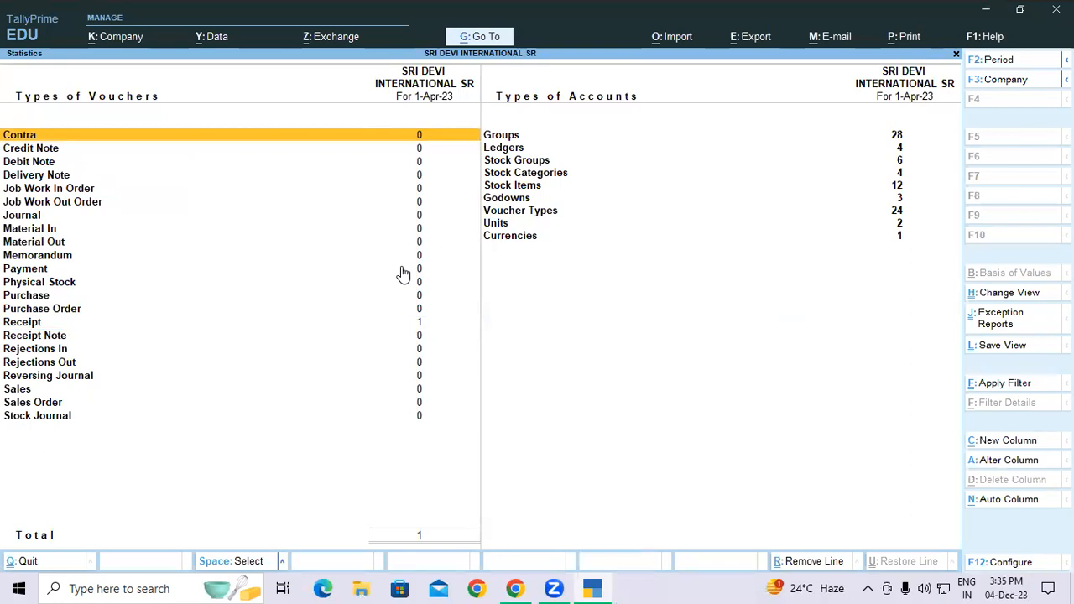
# Return to the Gateway of Tally, look up "balance sheet" in the calculator, and close the calculator.
pyautogui.press('Escape')
pyautogui.press('Escape')
pyautogui.press('Escape')
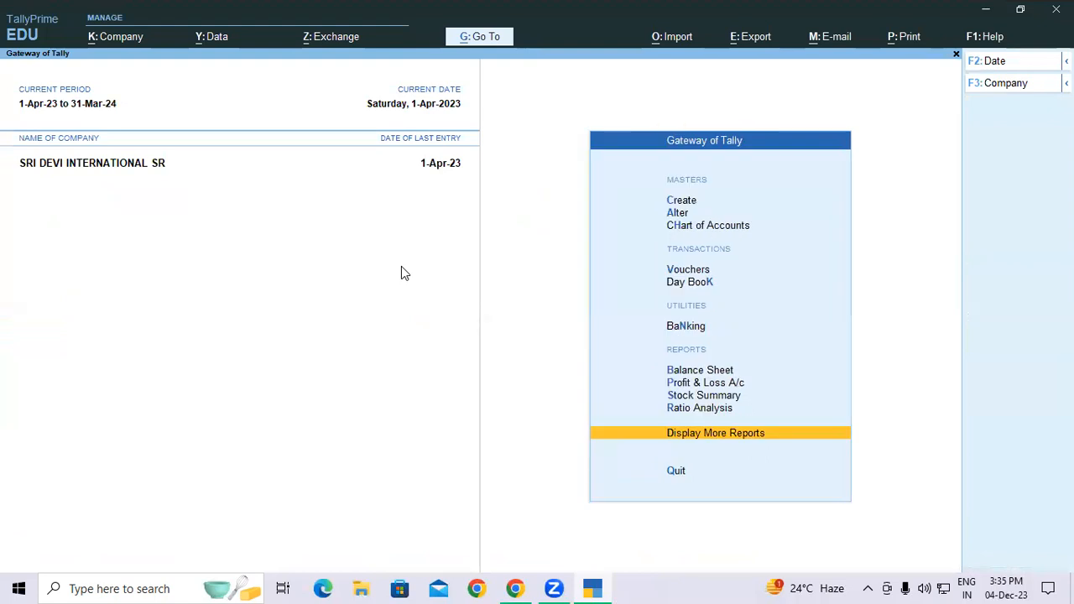
pyautogui.hotkey('ctrl', 'n')
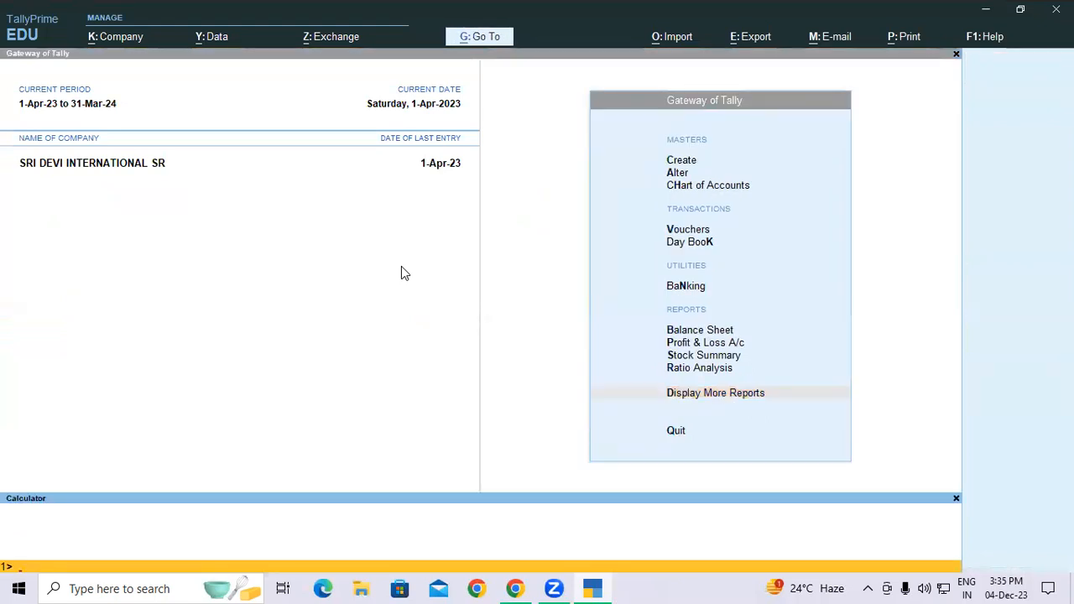
pyautogui.write('balance sheet')
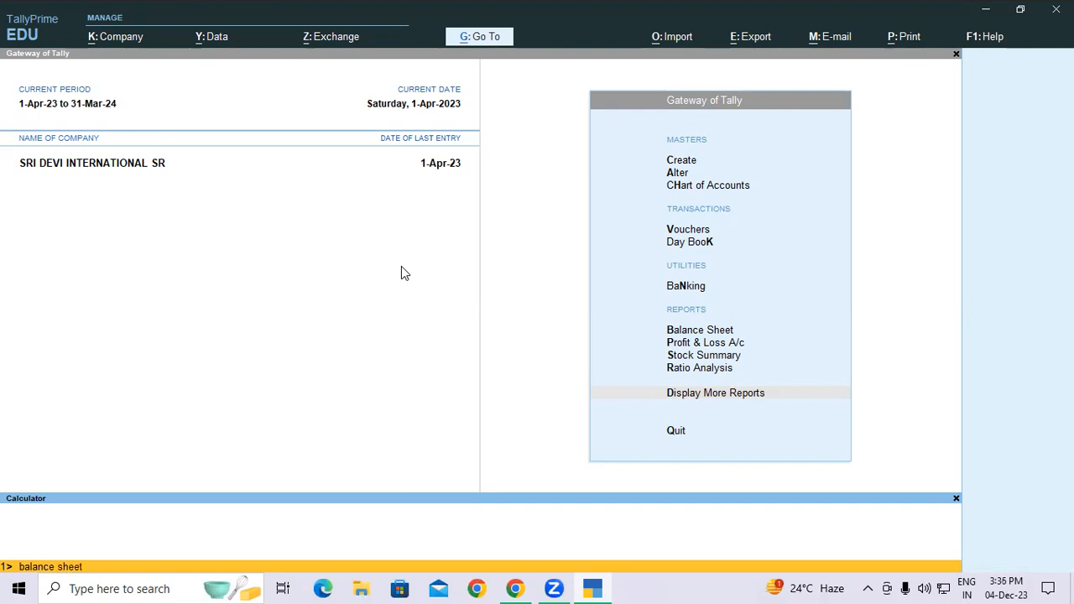
pyautogui.press('Return')
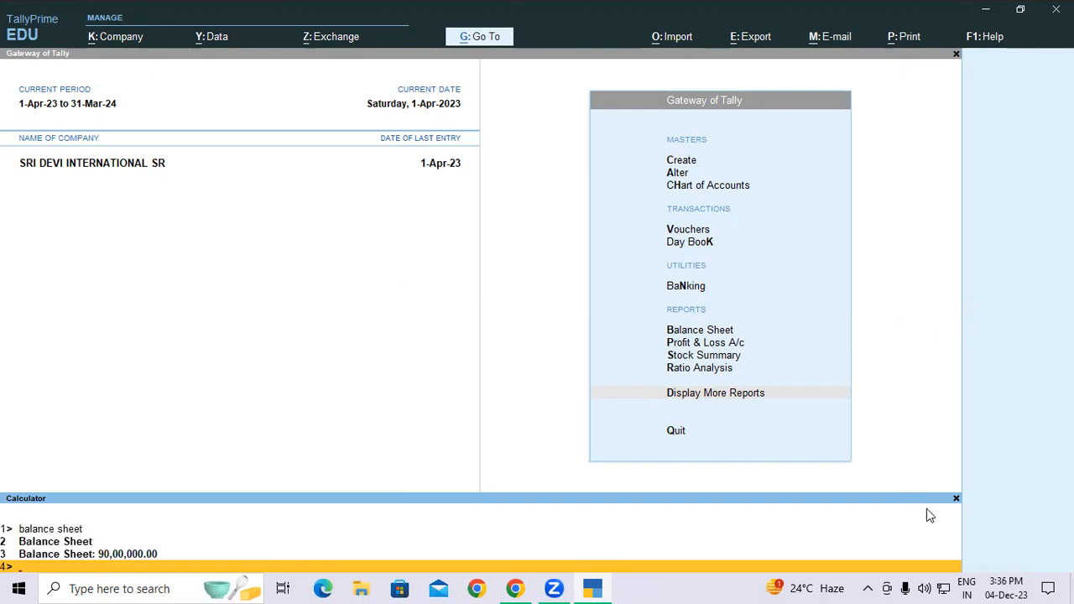
pyautogui.click(956, 499)
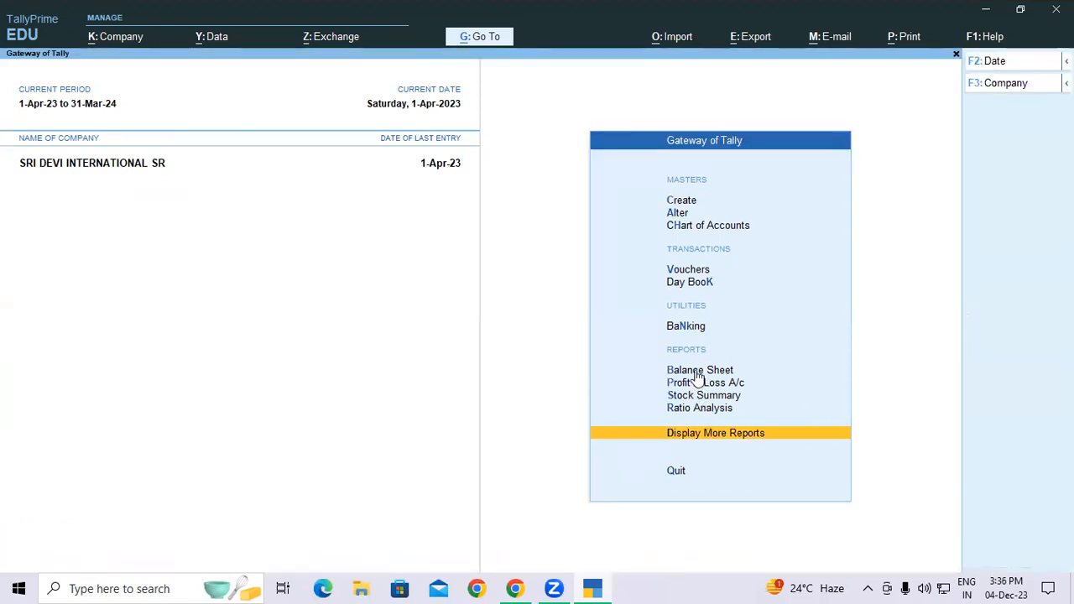
# Open the Balance Sheet, check its liabilities and assets totals, and return to the Gateway of Tally.
pyautogui.click(698, 370)
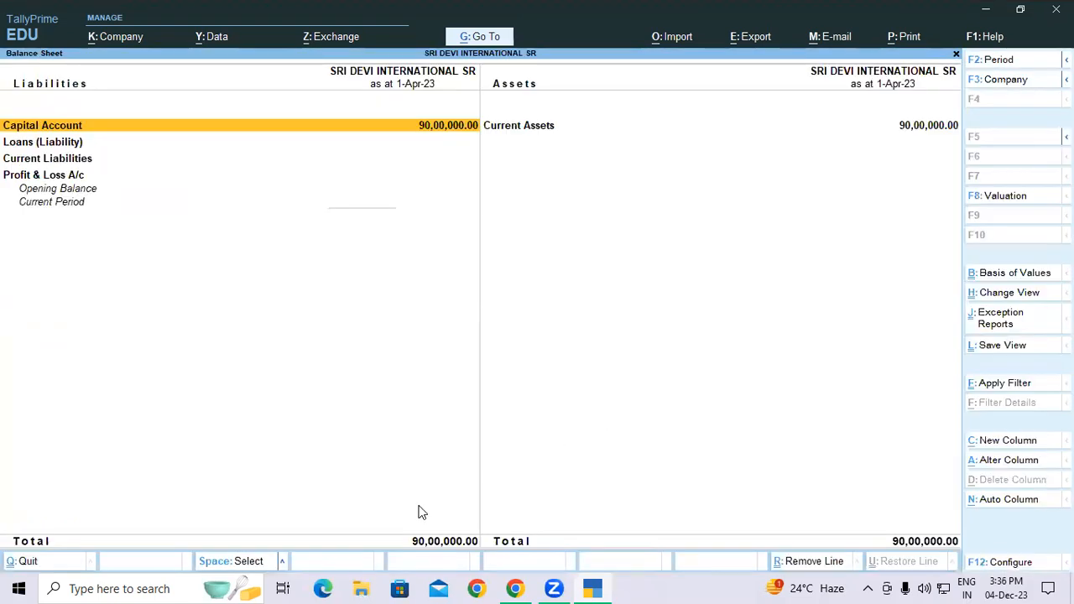
pyautogui.click(453, 535)
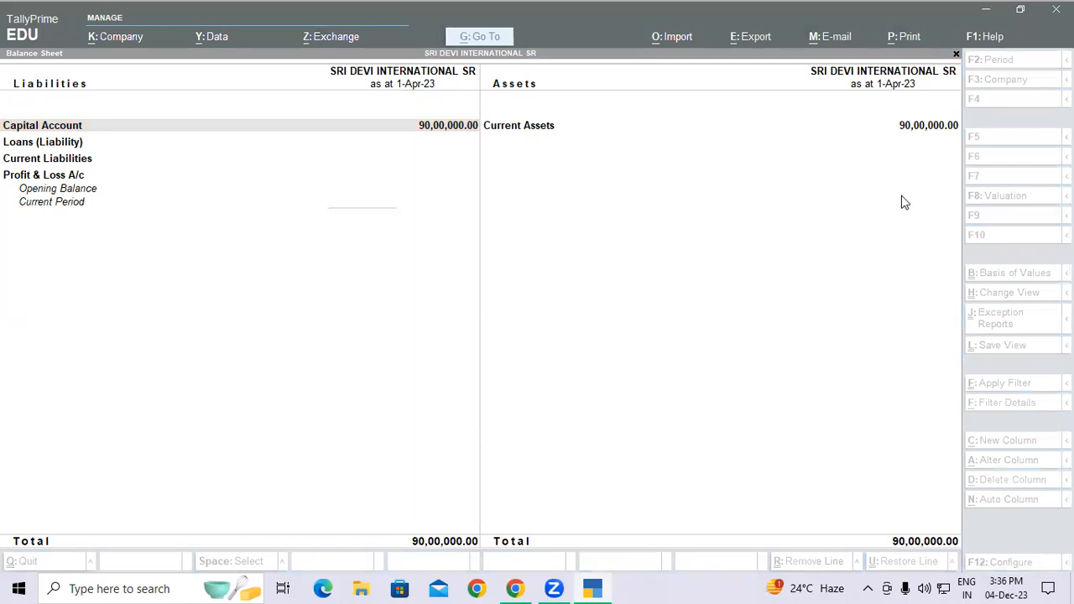
pyautogui.press('Escape')
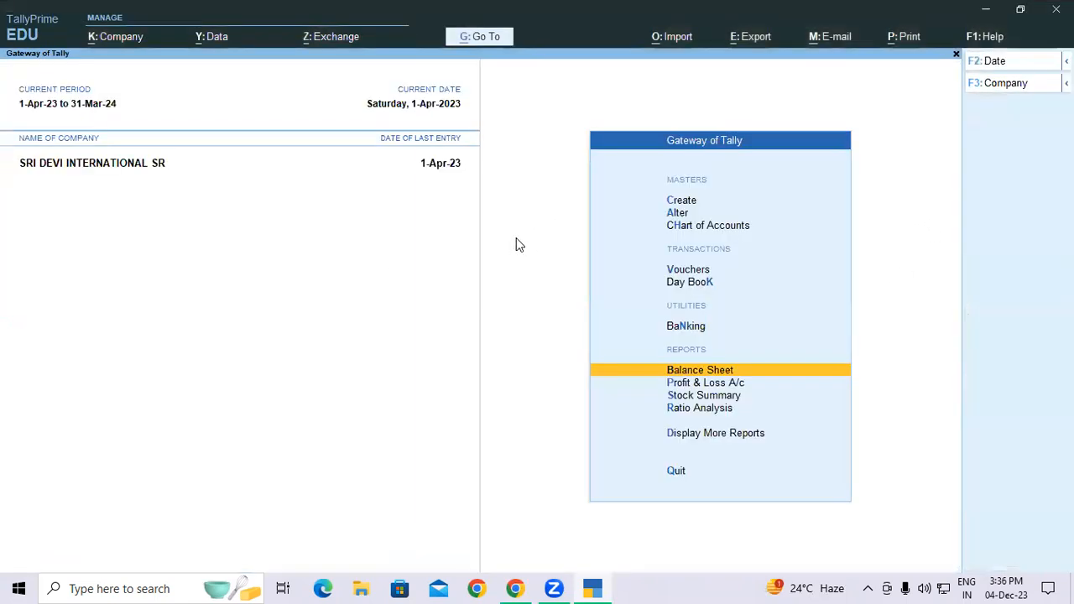
# Read the batch/lot tracking and activation sections 1.5 and 1.5.1 in the browser document, and return to TallyPrime.
pyautogui.click(592, 587)
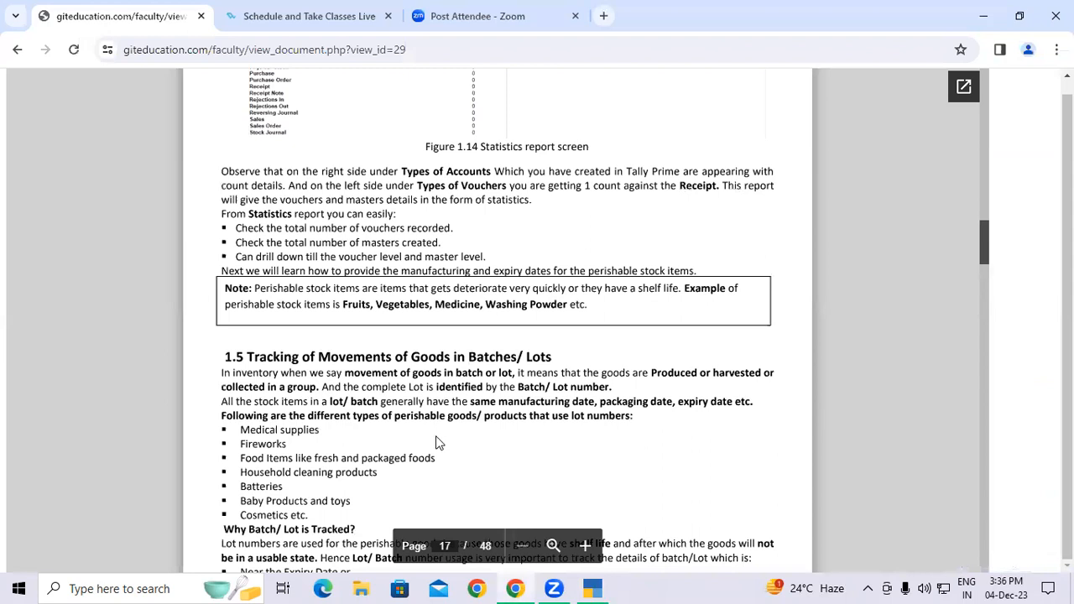
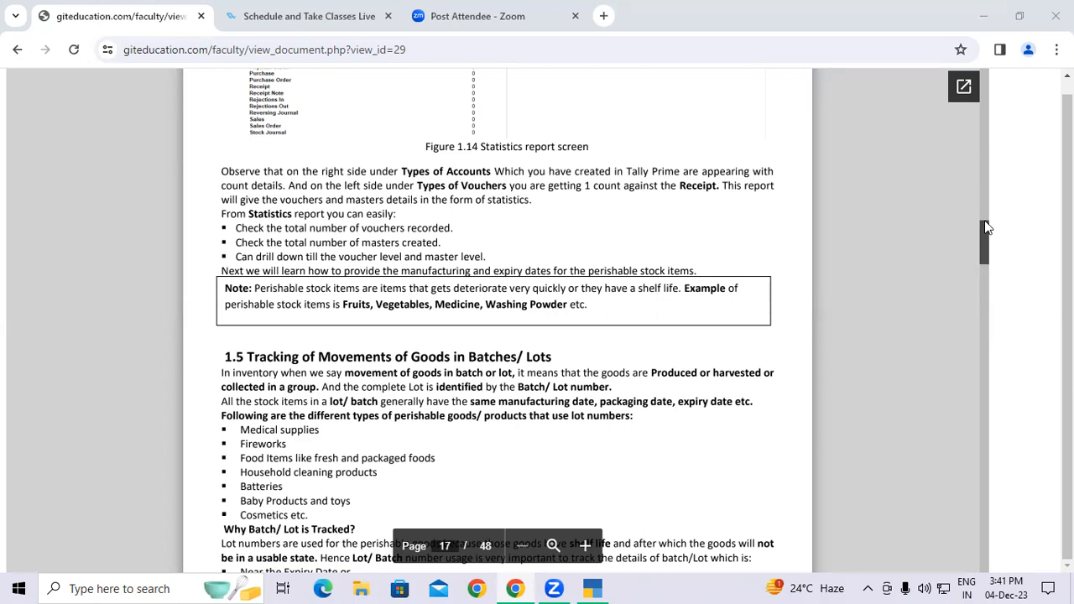
pyautogui.scroll(-4, 986, 227)
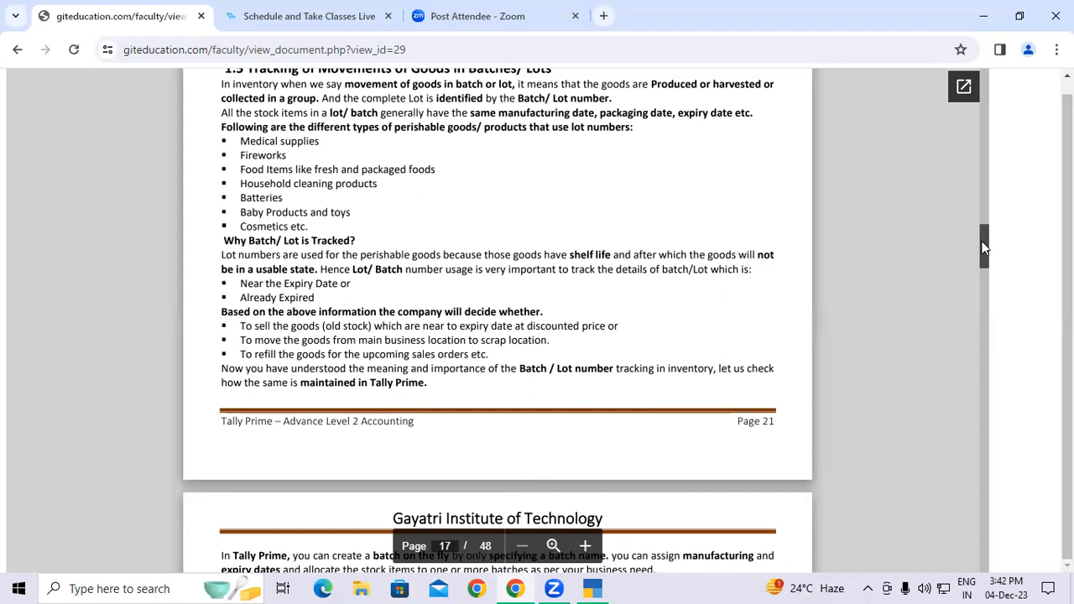
pyautogui.moveTo(985, 248); pyautogui.dragTo(984, 252)
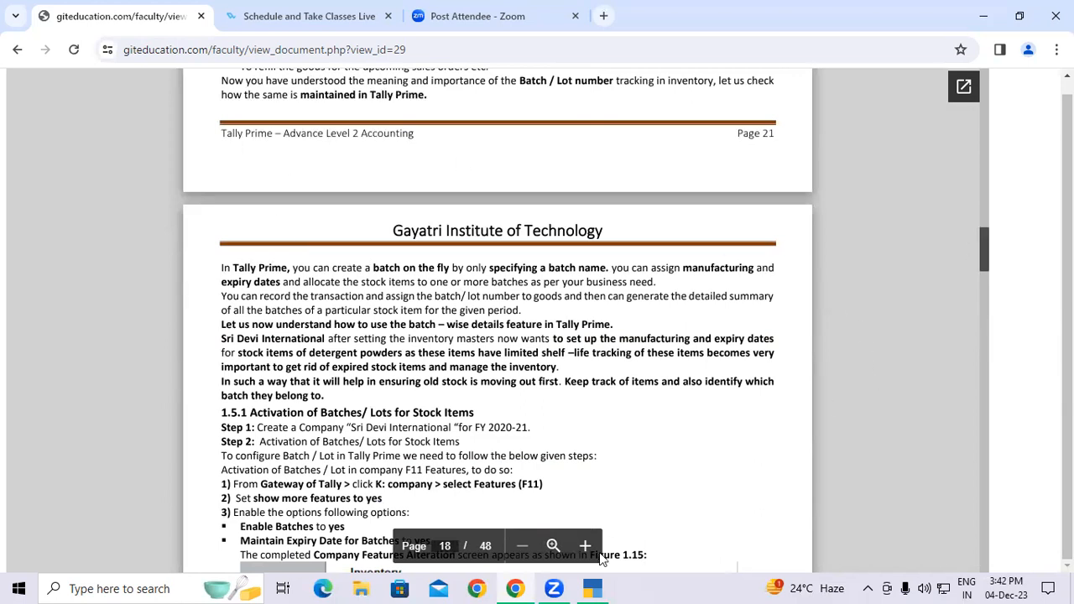
pyautogui.click(592, 588)
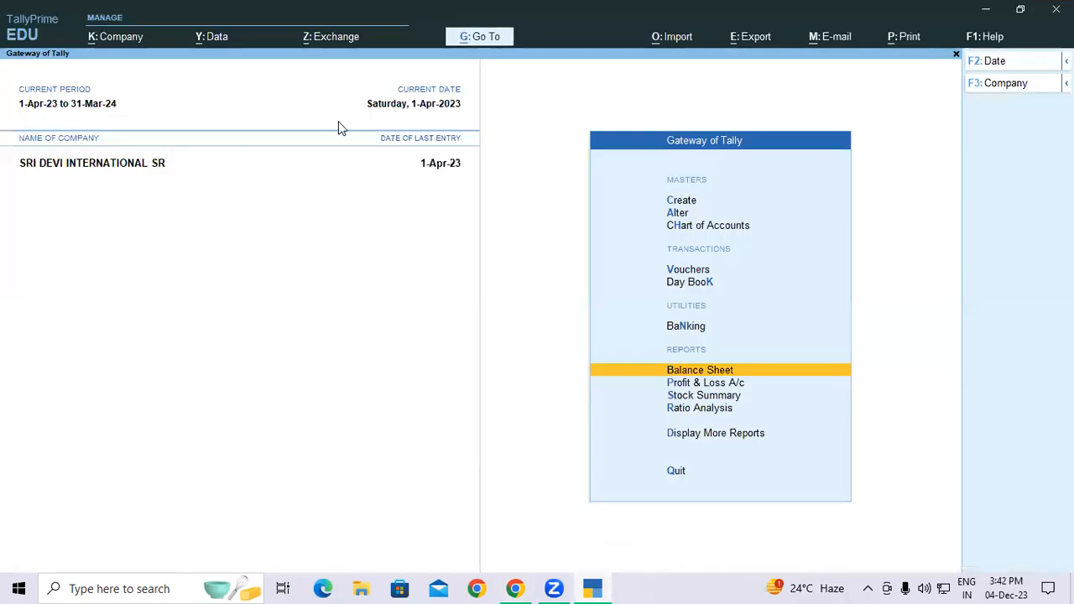
# Open the list of stock items for master alteration.
pyautogui.press('a')
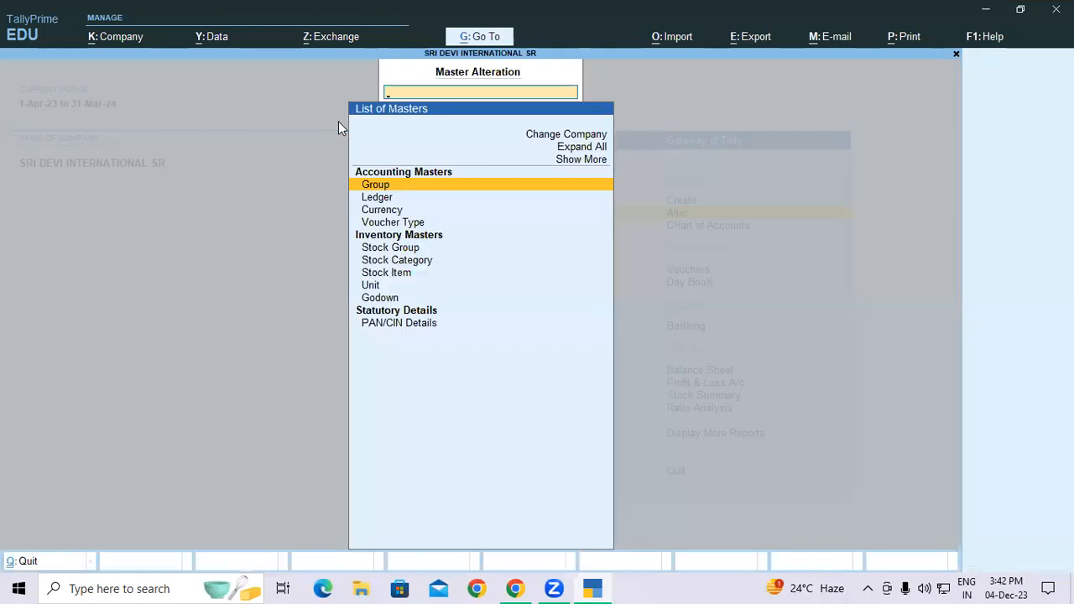
pyautogui.press('Down')
pyautogui.press('Down')
pyautogui.press('Down')
pyautogui.press('Down')
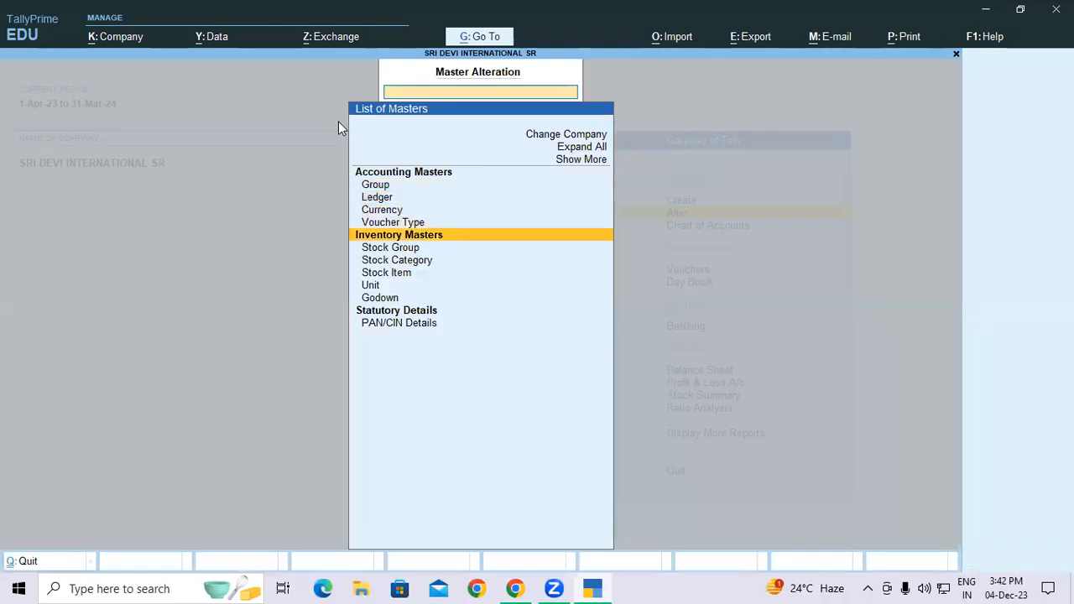
pyautogui.press('Down')
pyautogui.press('Down')
pyautogui.press('Down')
pyautogui.press('Return')
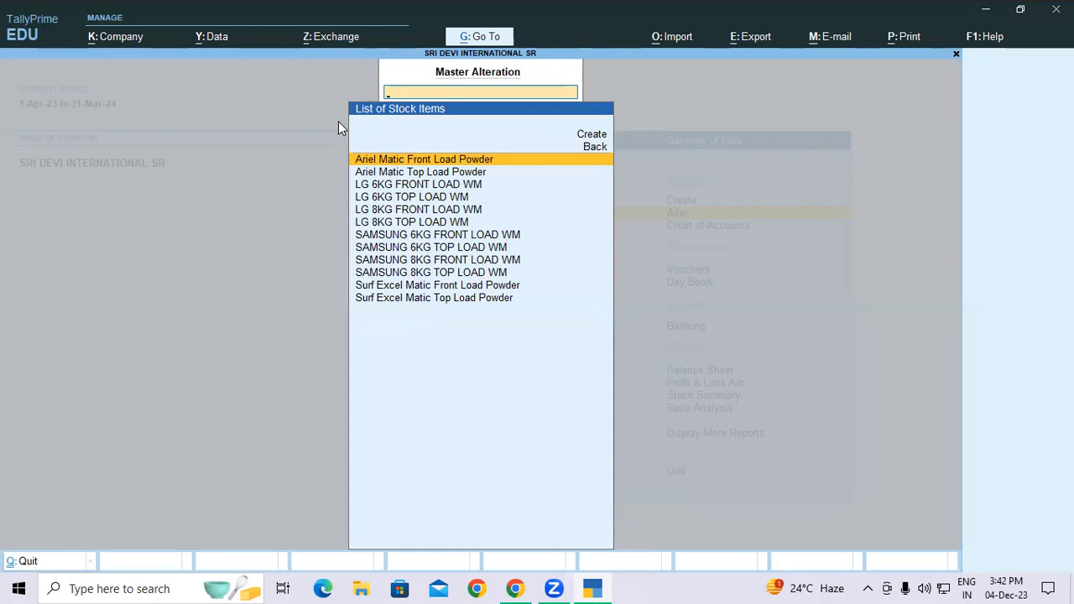
# Open the stock item Surf Excel Matic Front Load Powder for alteration.
pyautogui.press('Down')
pyautogui.press('Down')
pyautogui.press('Down')
pyautogui.press('Down')
pyautogui.press('Down')
pyautogui.press('Down')
pyautogui.press('Down')
pyautogui.press('Down')
pyautogui.press('Down')
pyautogui.press('Down')
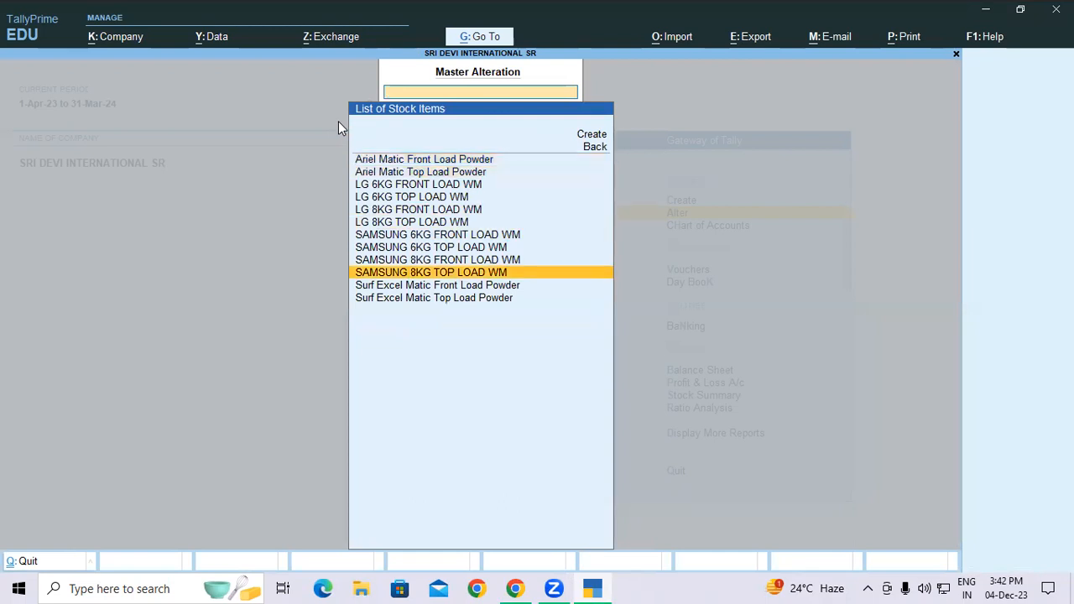
pyautogui.press('Return')
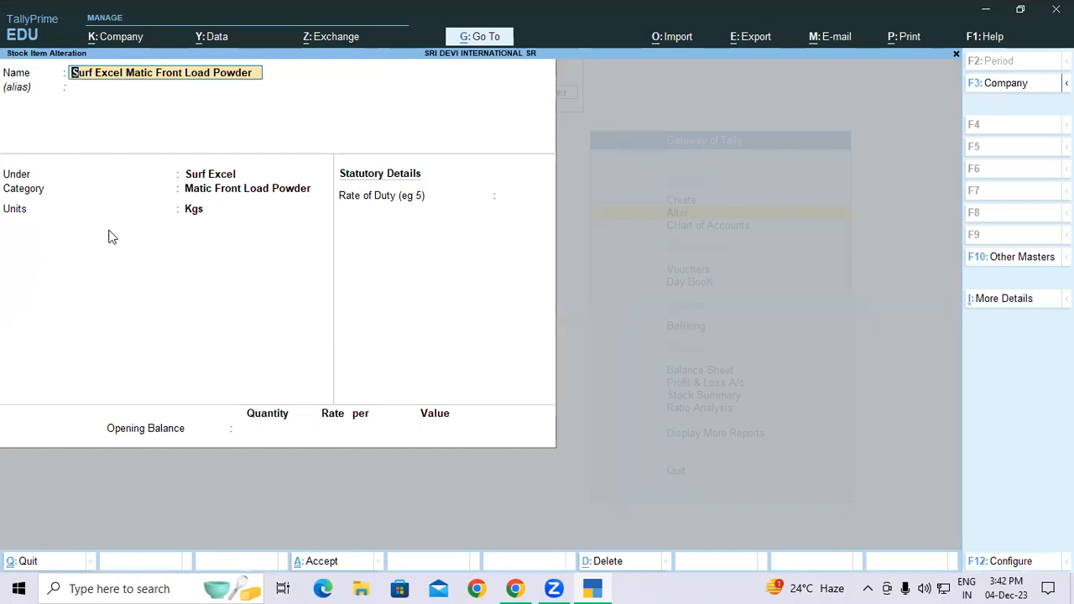
# Enter an opening quantity of 1 to check the godown allocation columns, and return to the Gateway of Tally without saving the item.
pyautogui.click(274, 430)
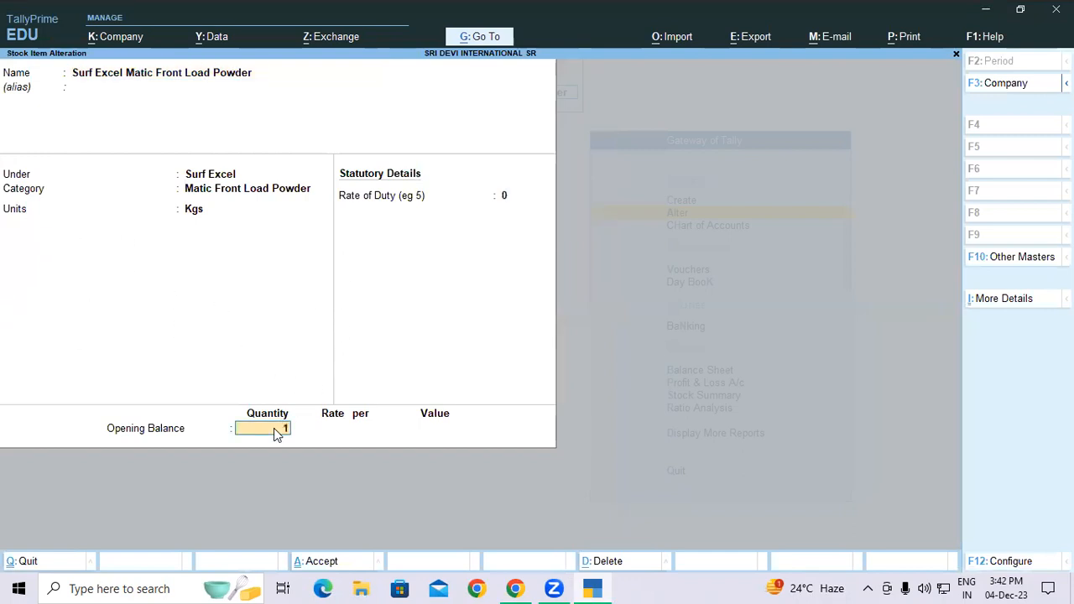
pyautogui.press('Return')
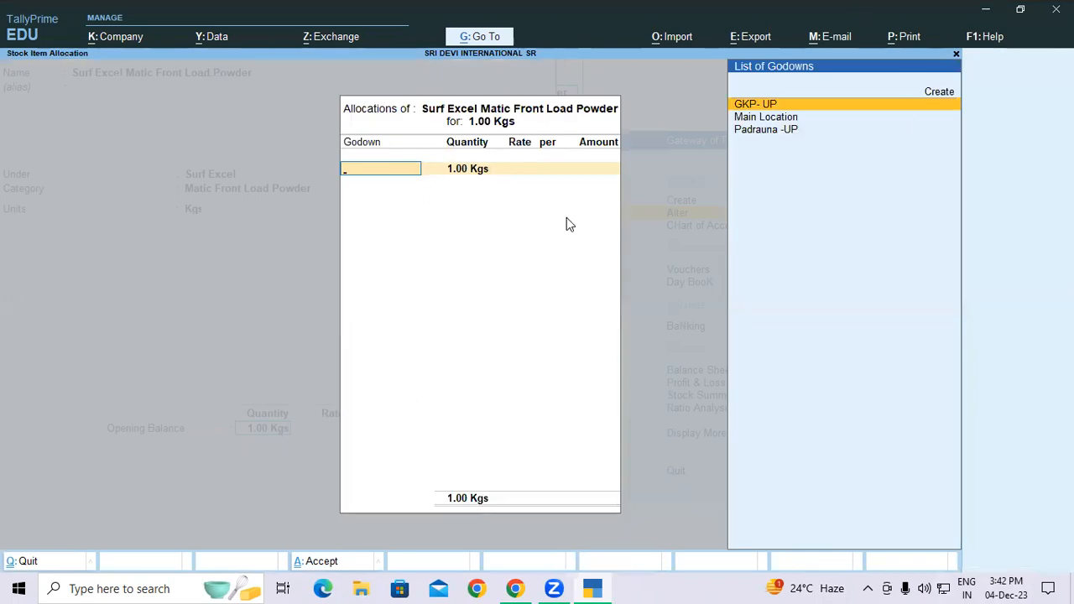
pyautogui.press('Escape')
pyautogui.press('Escape')
pyautogui.press('y')
pyautogui.press('Escape')
pyautogui.press('Escape')
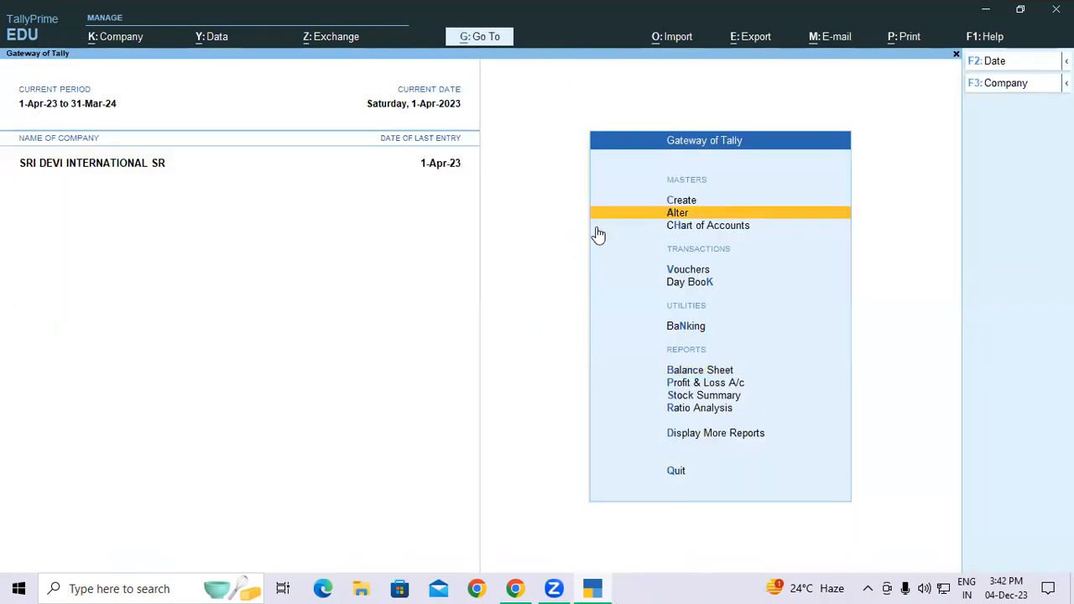
# Open the company features and set both Show more features and Show all features to Yes.
pyautogui.press('F11')
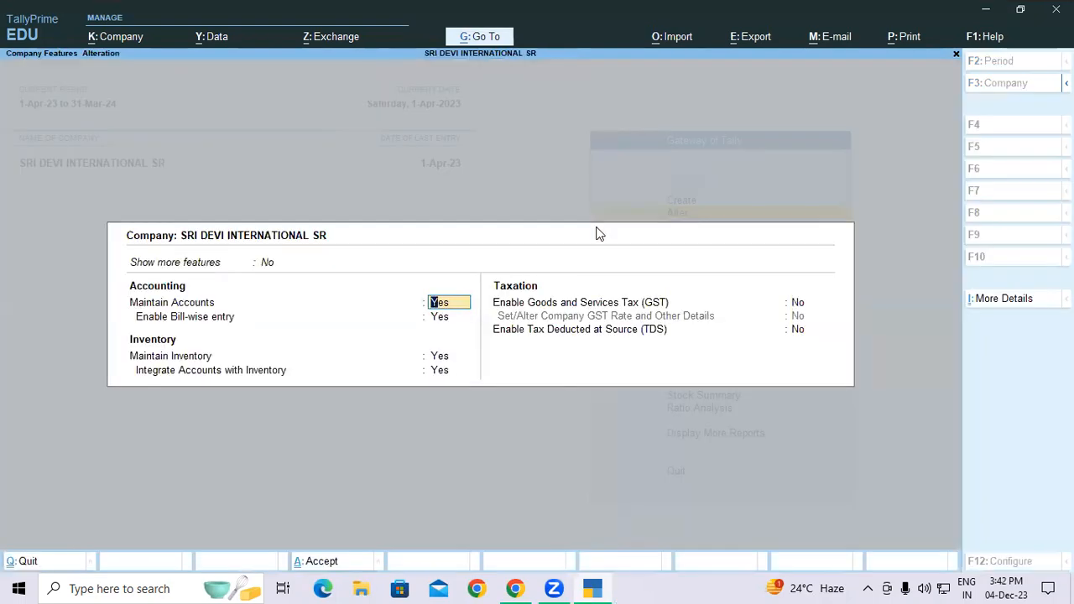
pyautogui.click(264, 263)
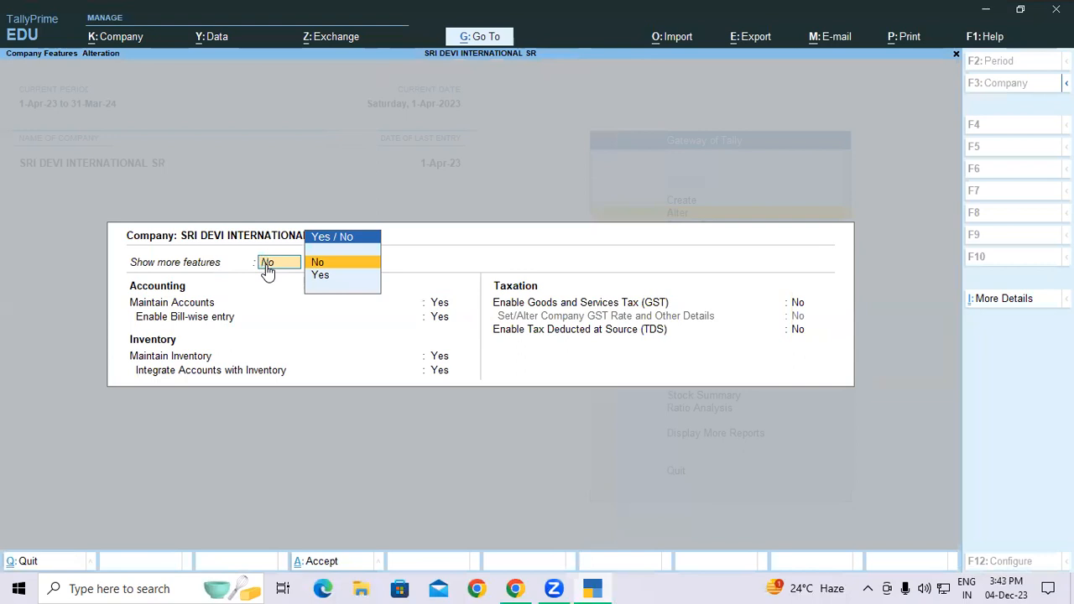
pyautogui.press('Down')
pyautogui.press('Return')
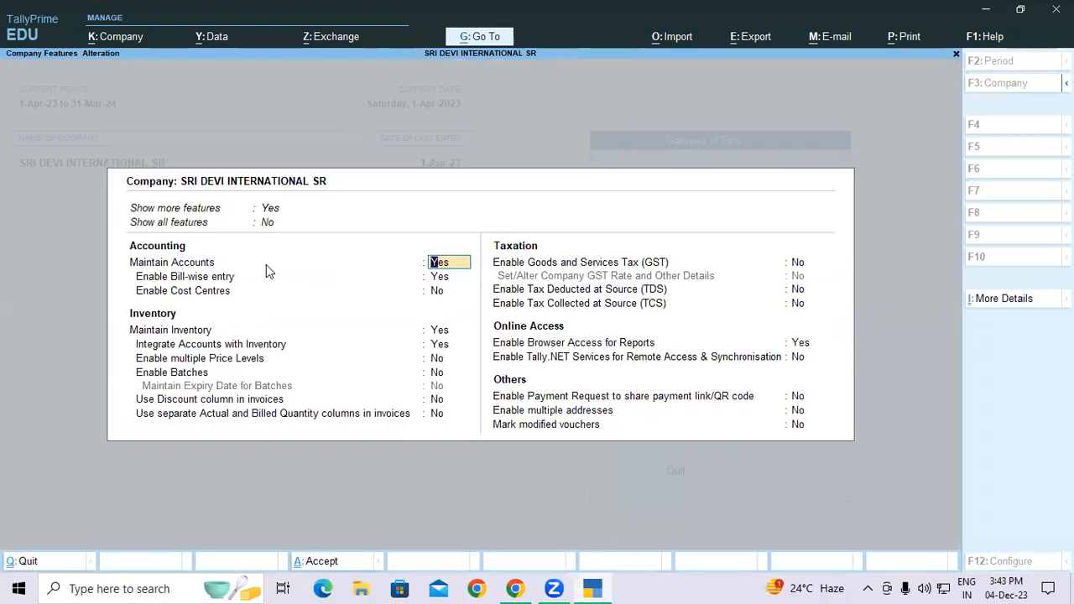
pyautogui.click(266, 223)
pyautogui.write('y')
pyautogui.press('Return')
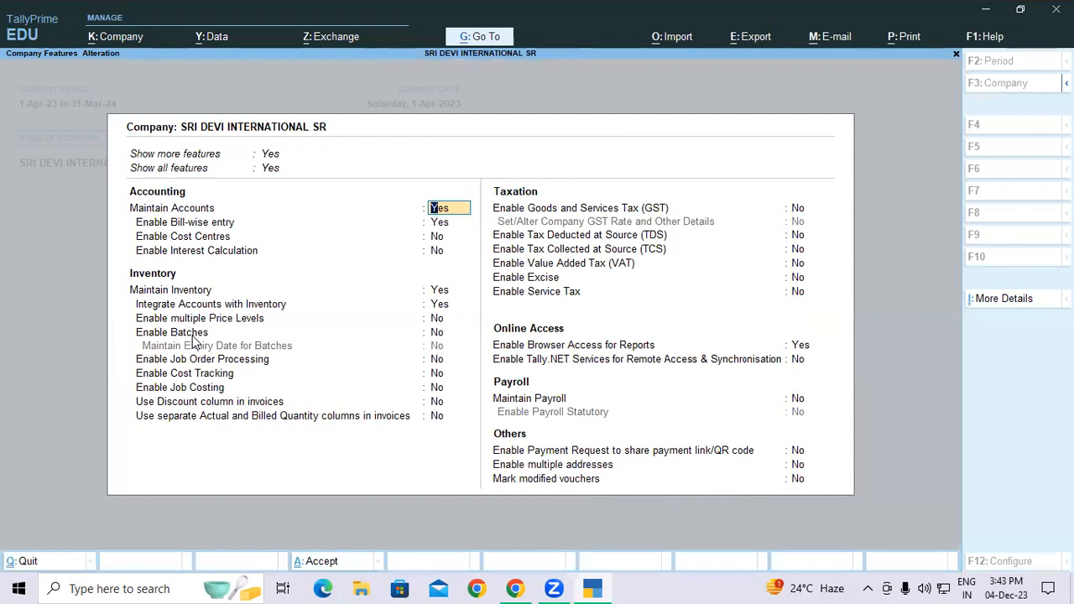
# Set Enable Batches and Maintain Expiry Date for Batches to Yes, and save the company features.
pyautogui.click(435, 332)
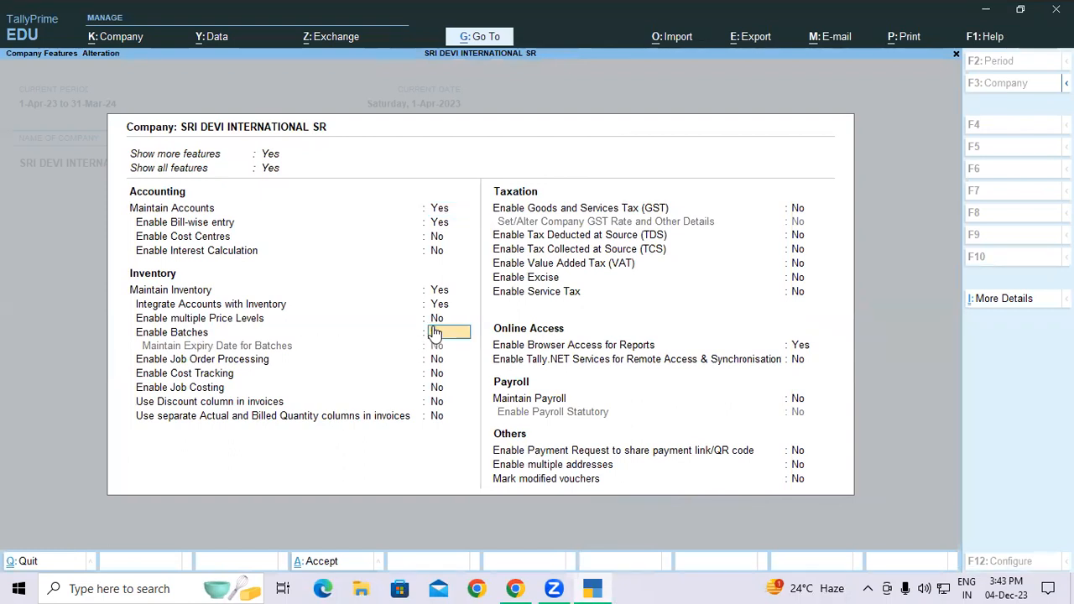
pyautogui.press('y')
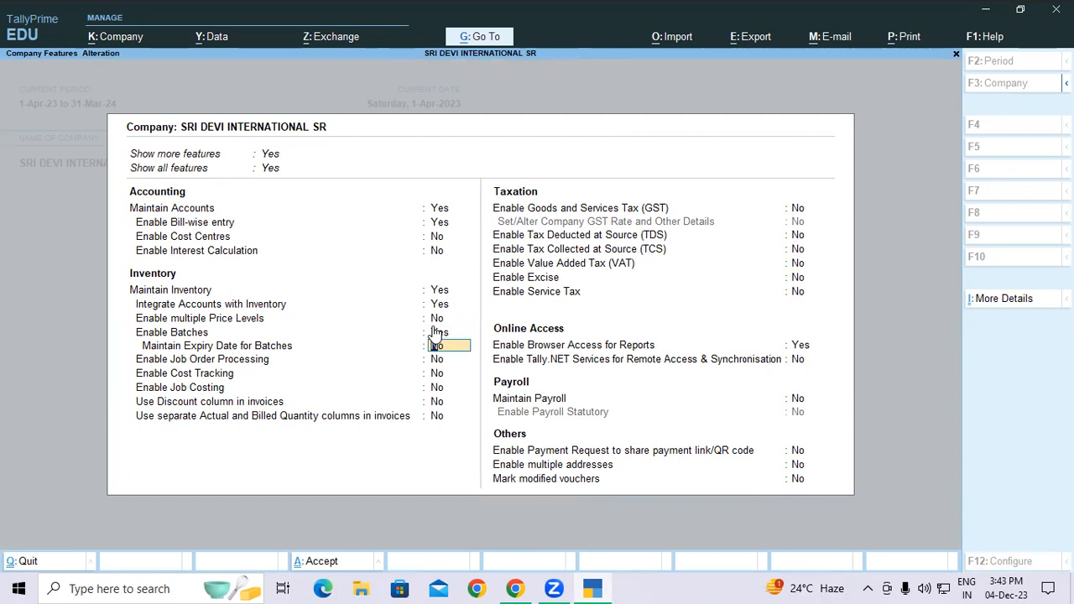
pyautogui.press('y')
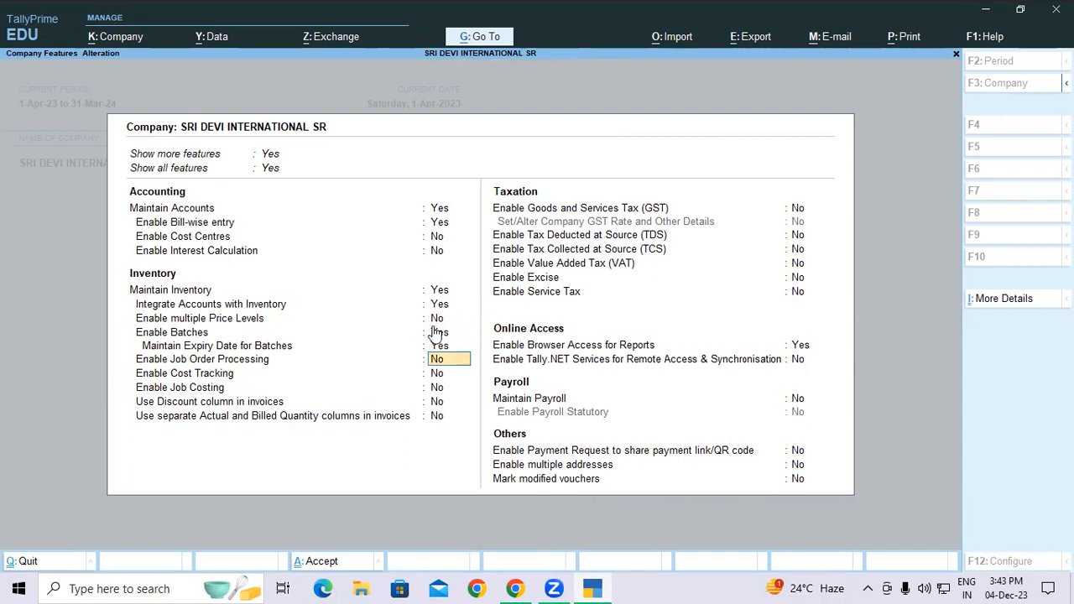
pyautogui.hotkey('ctrl', 'a')
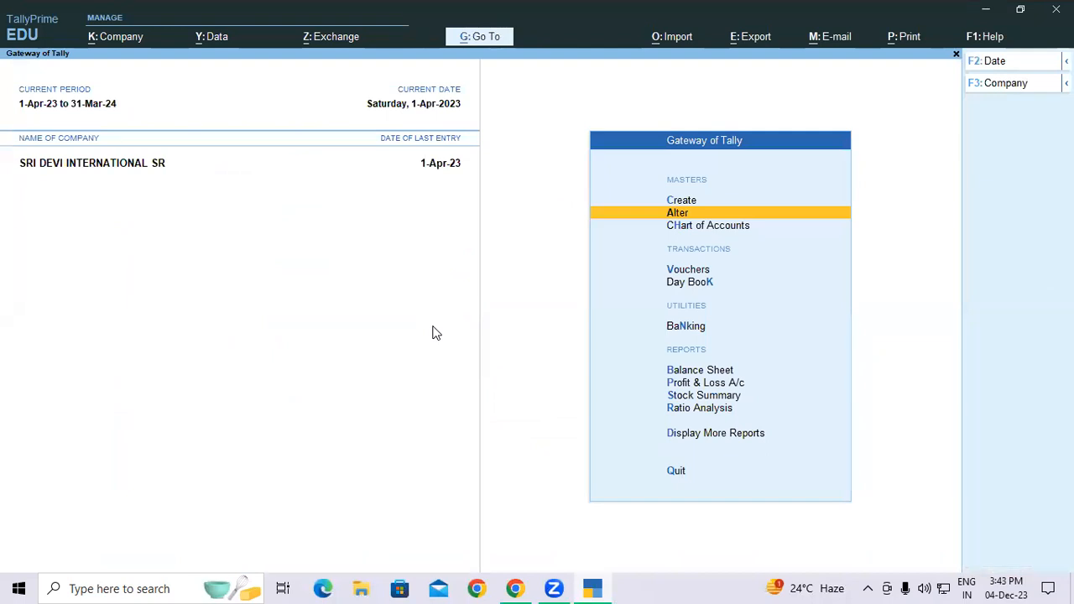
# Reopen Surf Excel Matic Front Load Powder from the stock item masters to check its batch option.
pyautogui.press('Return')
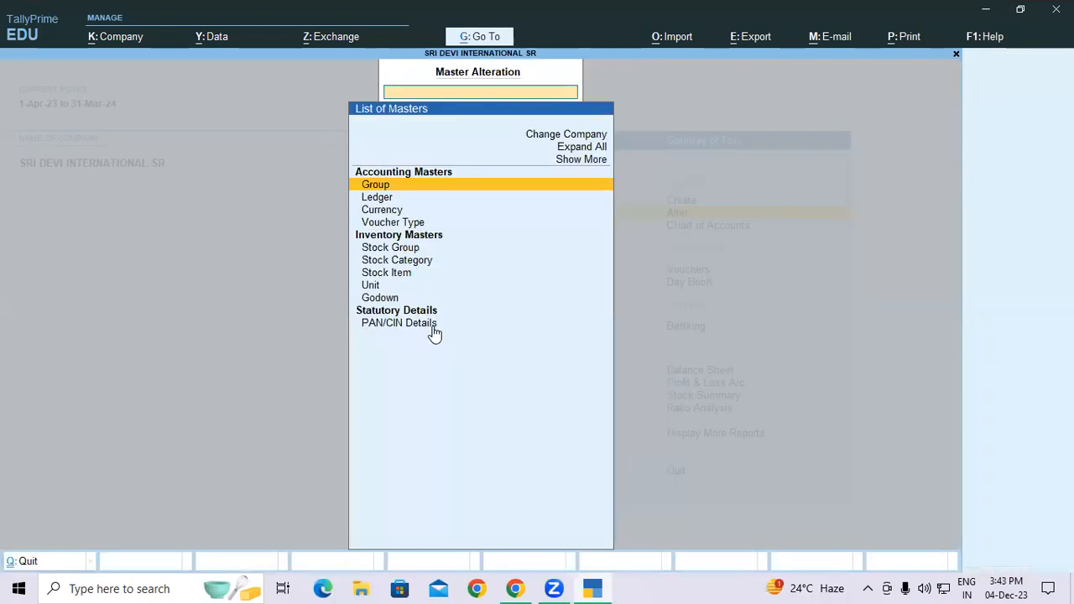
pyautogui.press('Down')
pyautogui.press('Down')
pyautogui.press('Down')
pyautogui.press('Down')
pyautogui.press('Down')
pyautogui.press('Down')
pyautogui.press('Down')
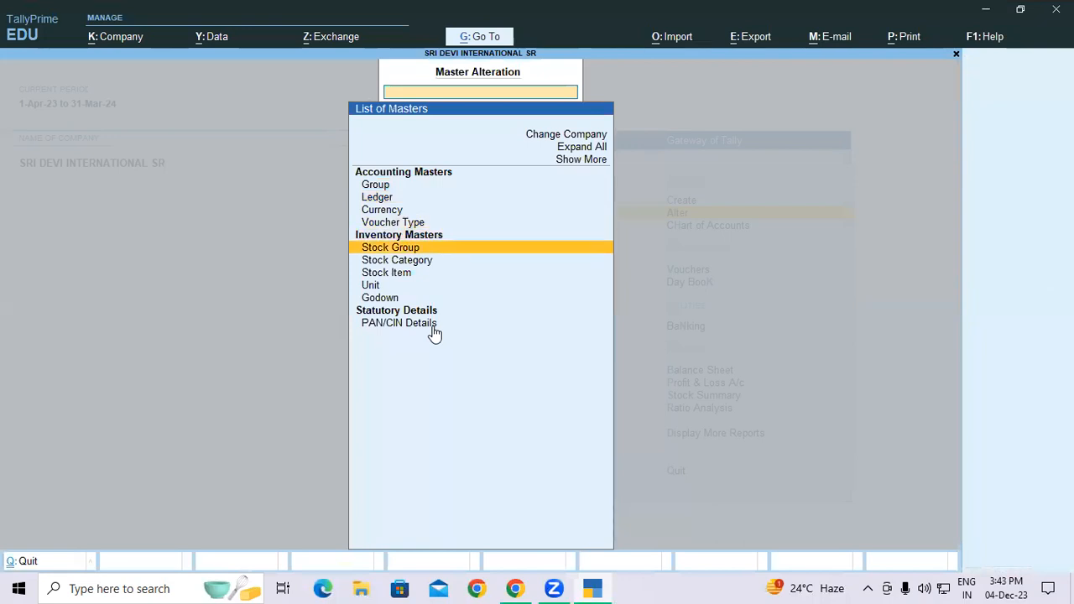
pyautogui.press('Up')
pyautogui.press('Return')
pyautogui.press('Down')
pyautogui.press('Down')
pyautogui.press('Down')
pyautogui.press('Down')
pyautogui.press('Down')
pyautogui.press('Down')
pyautogui.press('Down')
pyautogui.press('Down')
pyautogui.press('Down')
pyautogui.press('Down')
pyautogui.press('Down')
pyautogui.press('Up')
pyautogui.press('Return')
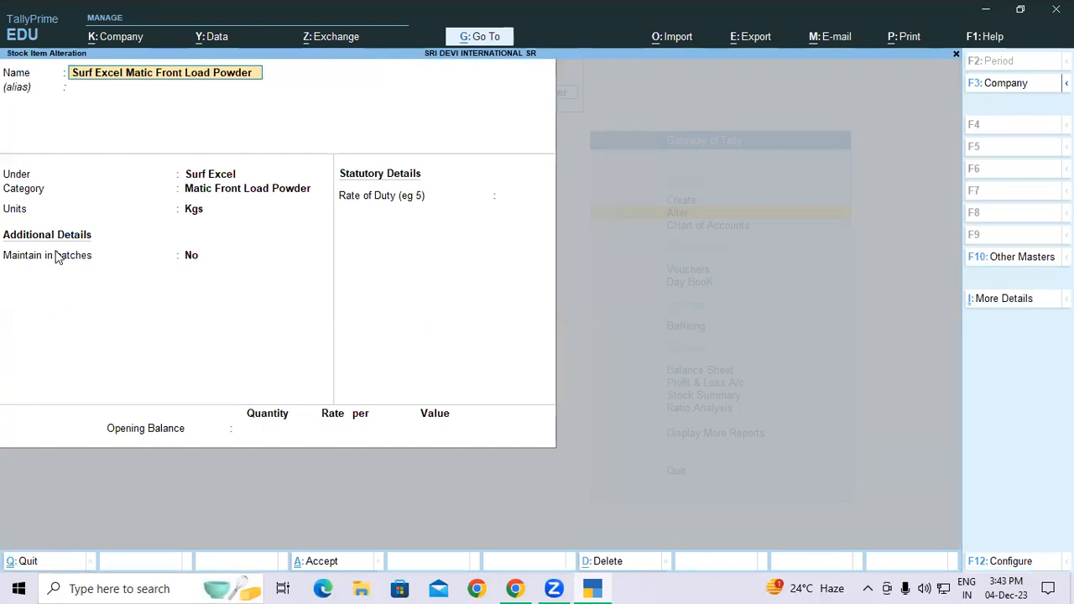
# Set Maintain in batches, Track date of manufacturing and Use expiry dates to Yes for Surf Excel Matic Front Load Powder.
pyautogui.click(193, 260)
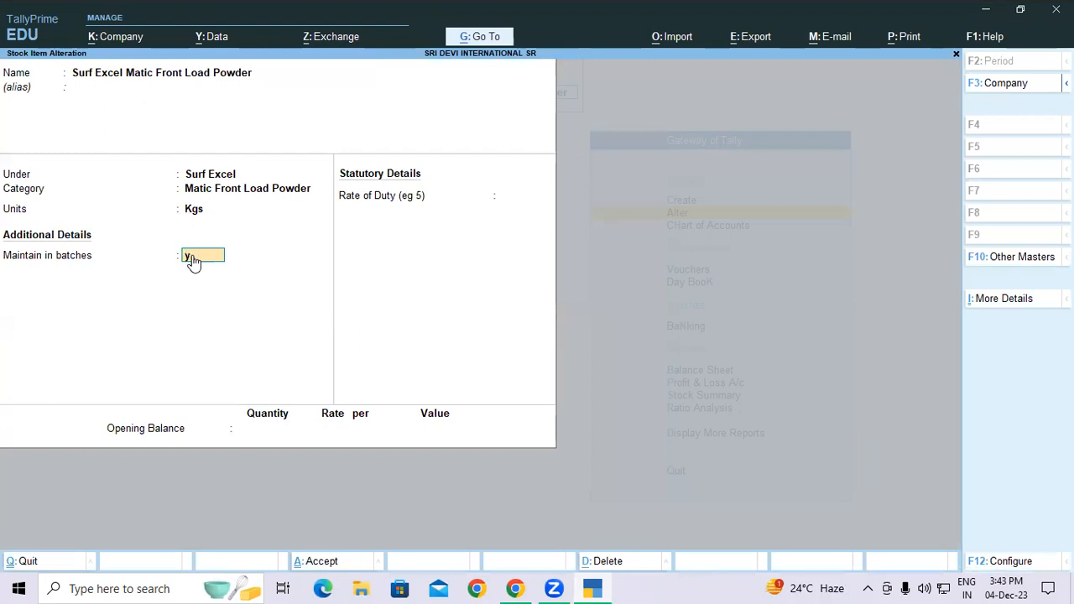
pyautogui.press('y')
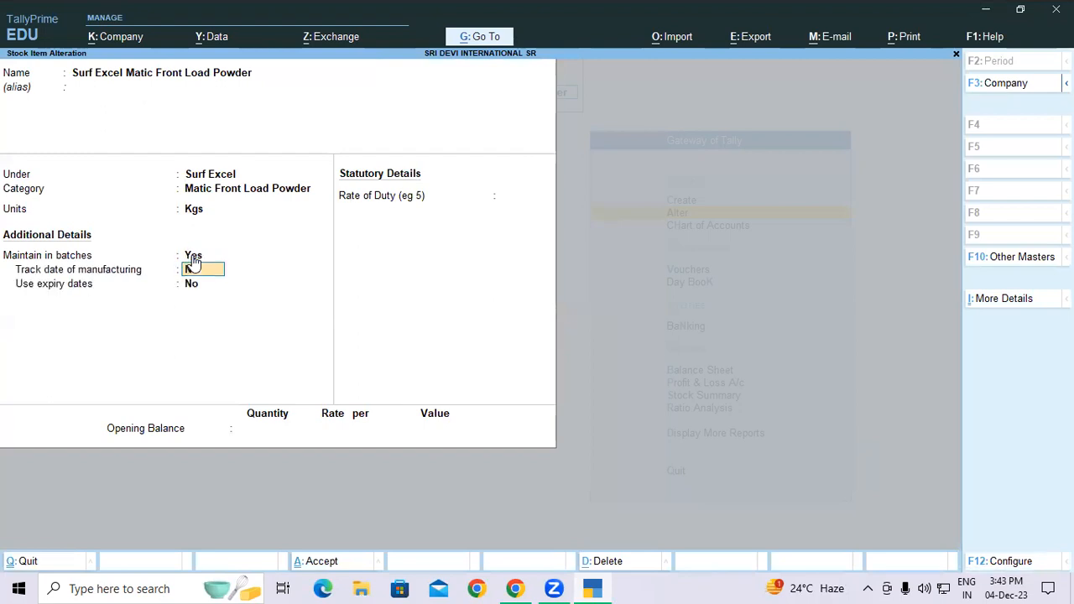
pyautogui.press('y')
pyautogui.press('y')
pyautogui.press('Return')
pyautogui.press('Return')
# Enter an opening quantity of 1 to check the batch, manufacturing and expiry date columns, and leave the item for the Gateway of Tally.
pyautogui.write('1')
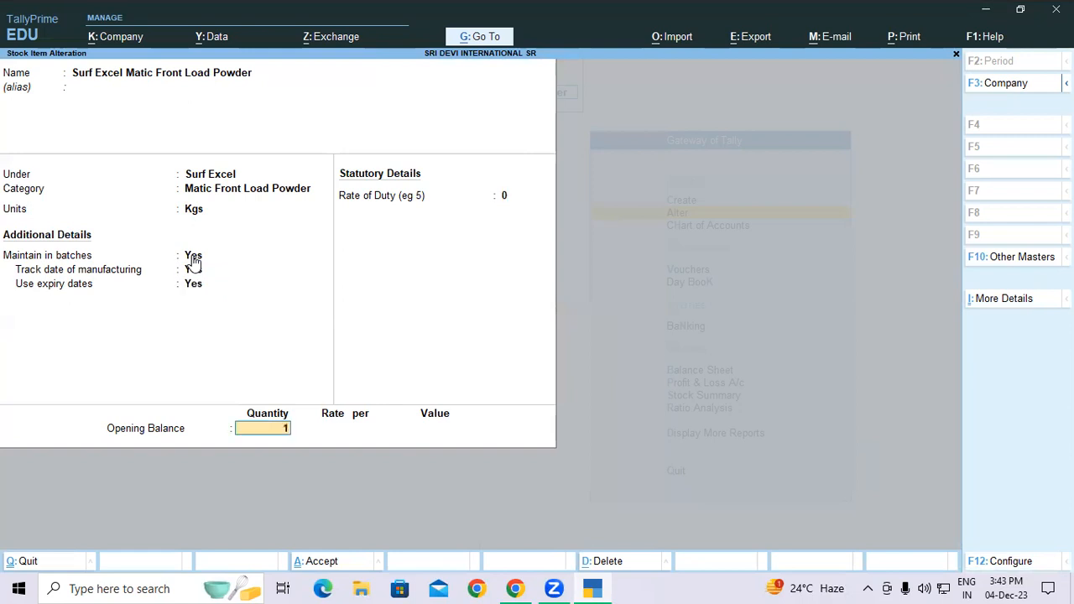
pyautogui.press('Return')
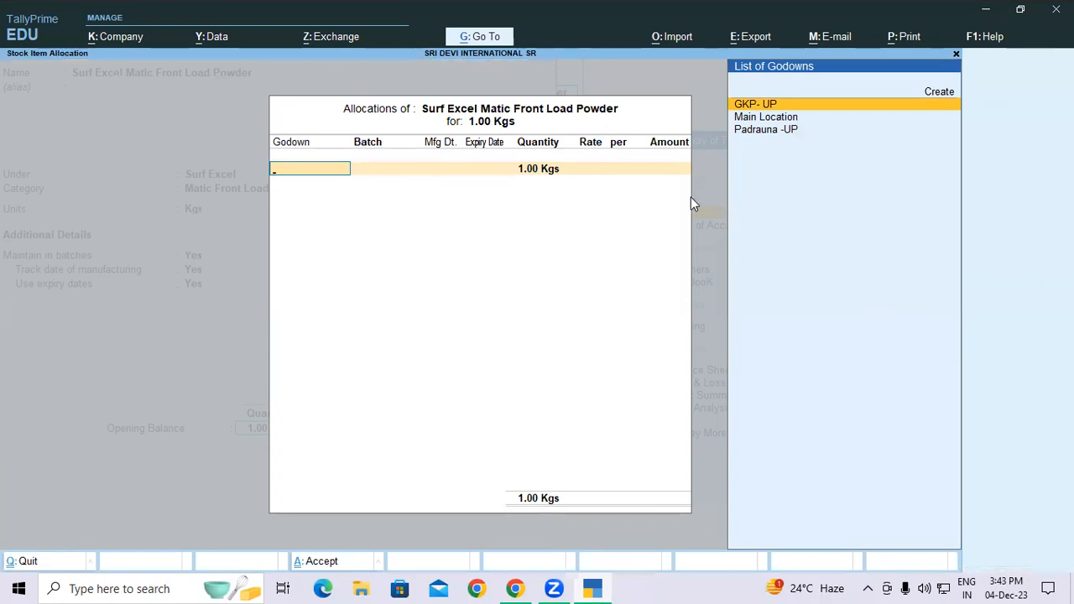
pyautogui.press('Escape')
pyautogui.press('Return')
pyautogui.press('Escape')
pyautogui.press('Escape')
pyautogui.press('Escape')
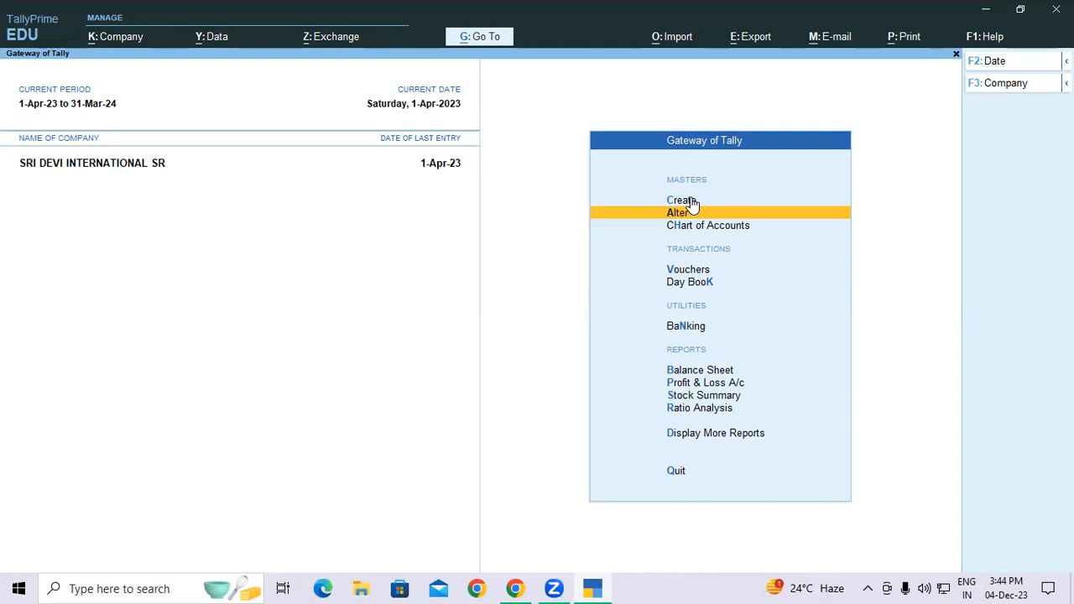
# Review the batch and expiry options in the company features, and compare them with section 1.5.1 of the browser document.
pyautogui.press('F11')
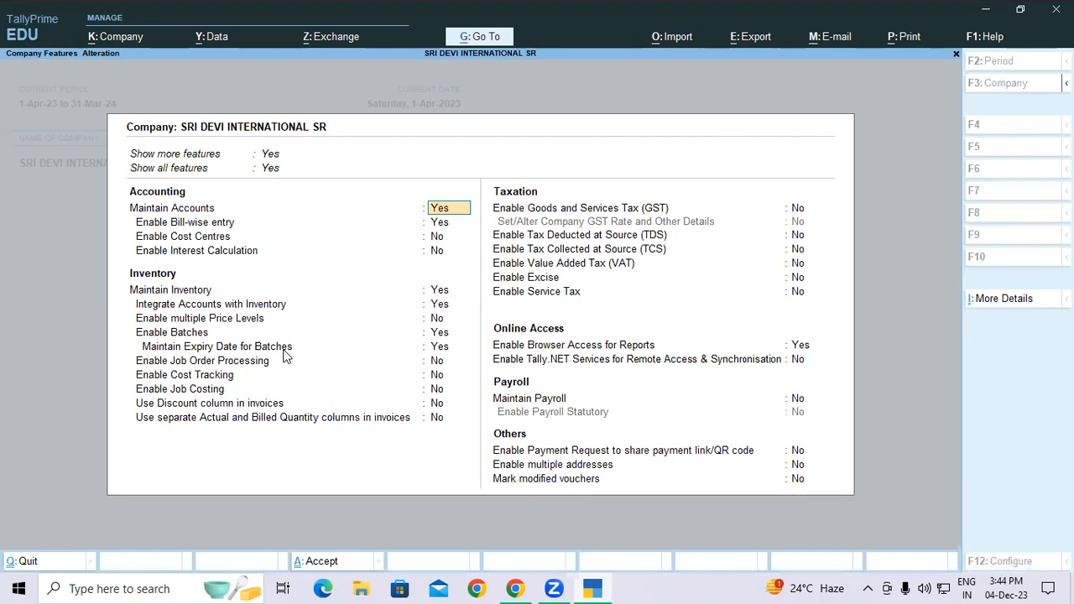
pyautogui.click(515, 588)
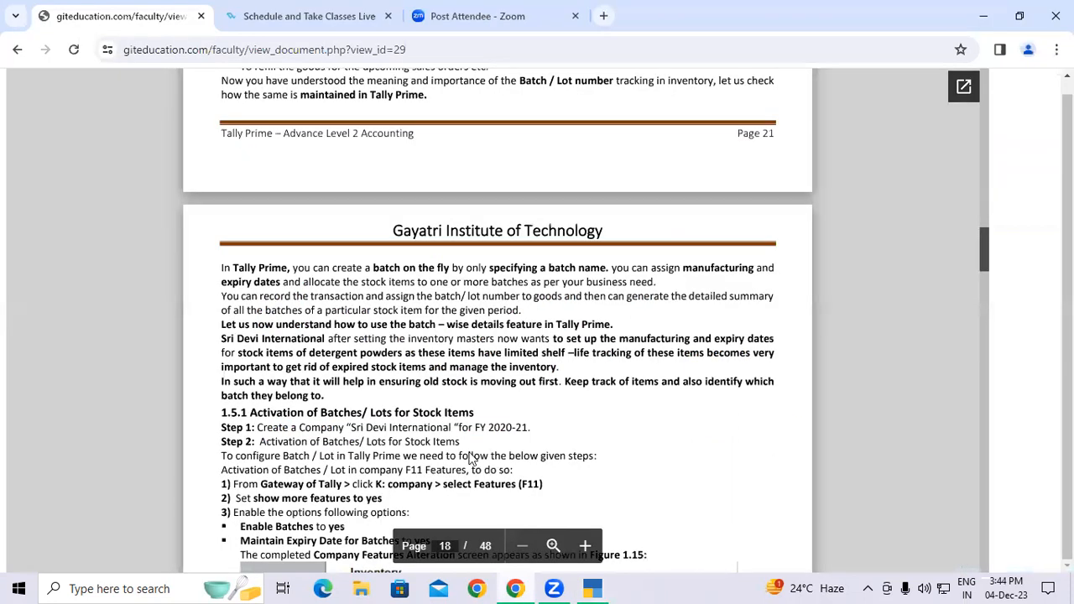
pyautogui.moveTo(982, 259); pyautogui.dragTo(986, 264)
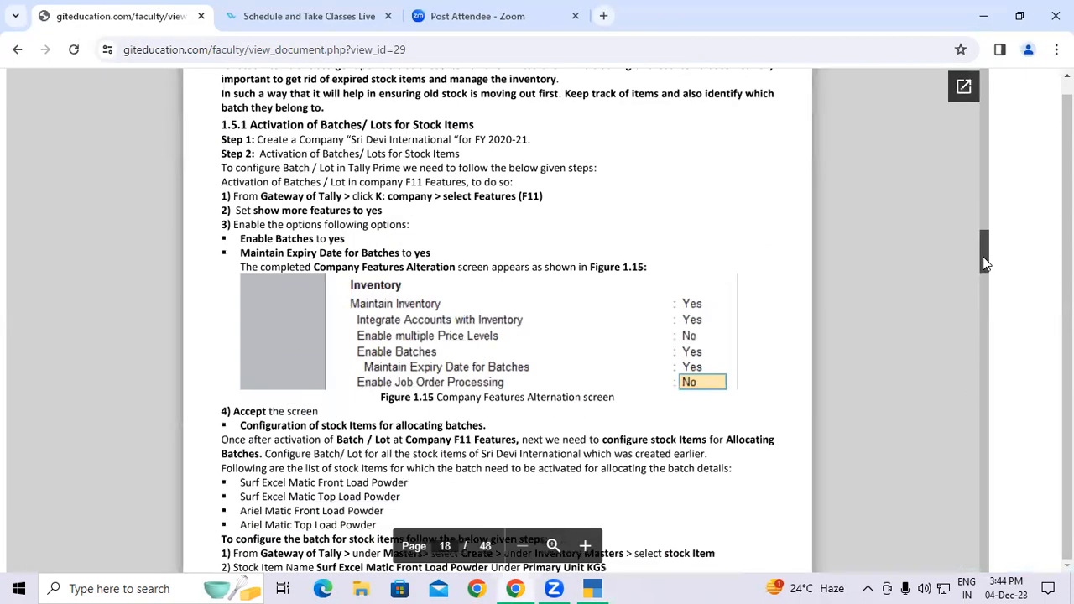